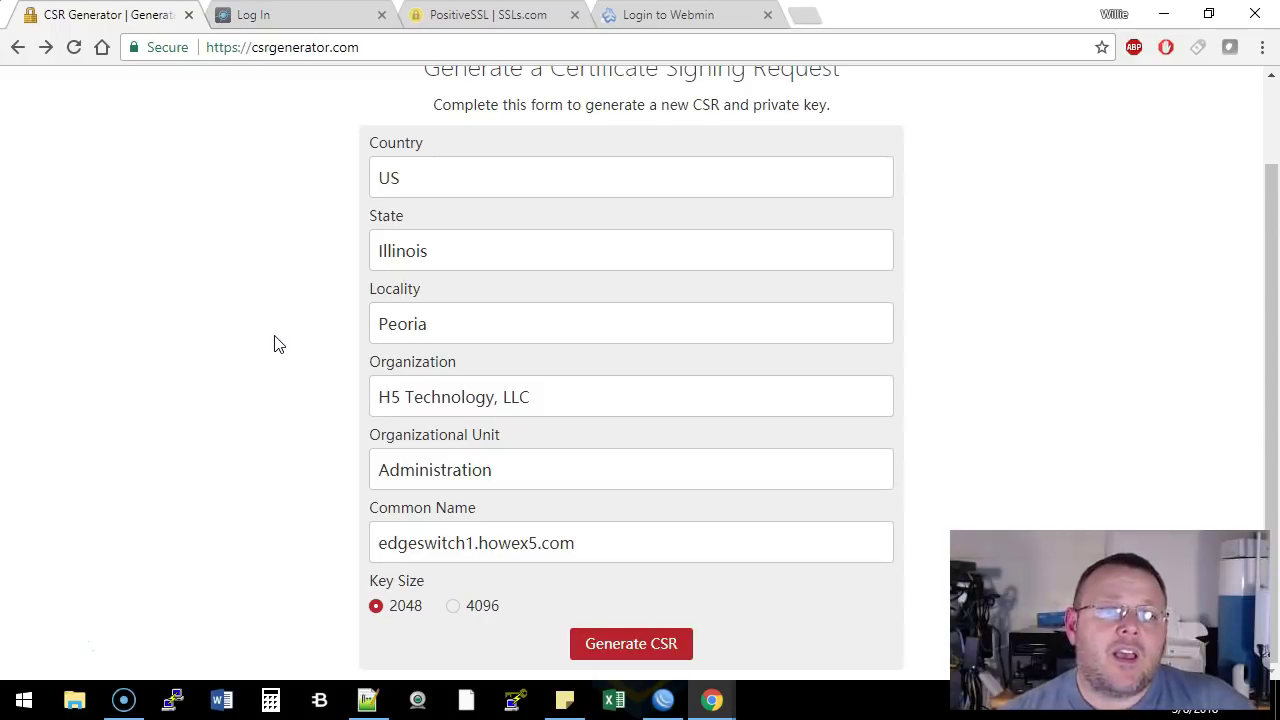
pyautogui.scroll(1, 279, 344)
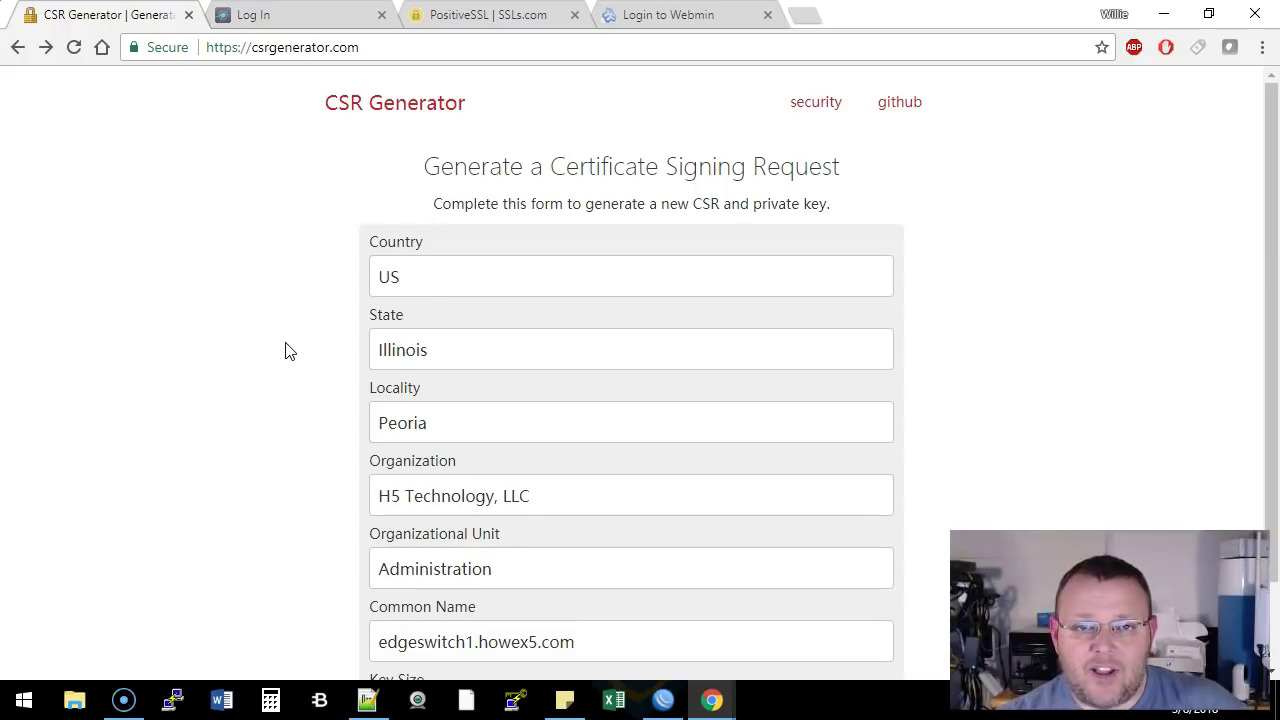
pyautogui.scroll(-1, 285, 350)
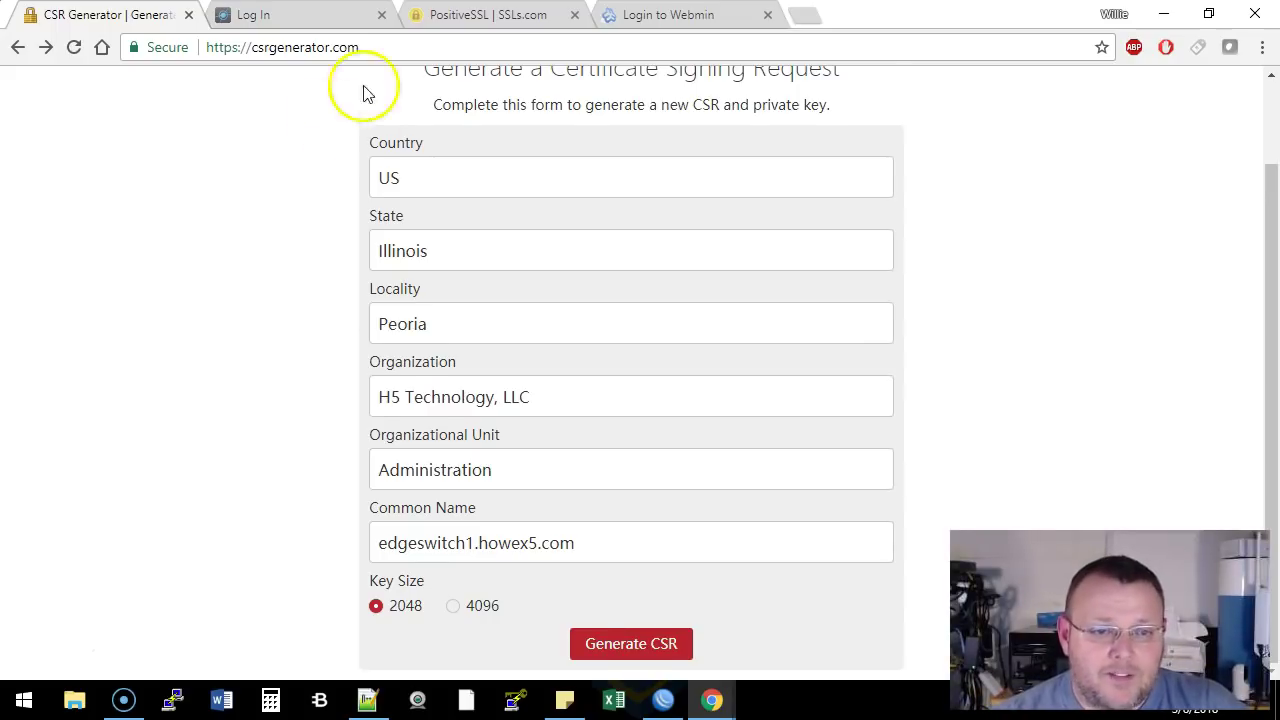
pyautogui.scroll(1, 363, 131)
pyautogui.scroll(-1, 371, 249)
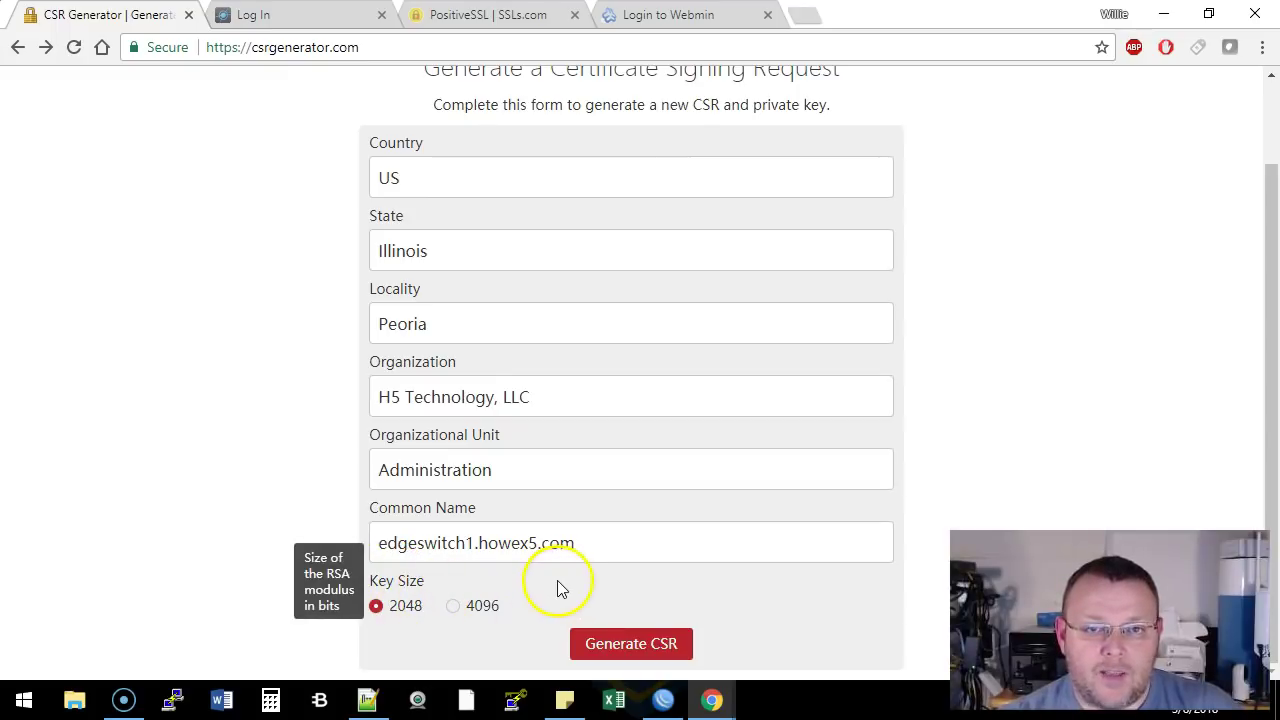
# - Generate the CSR and private key in CSR Generator
pyautogui.click(638, 645)
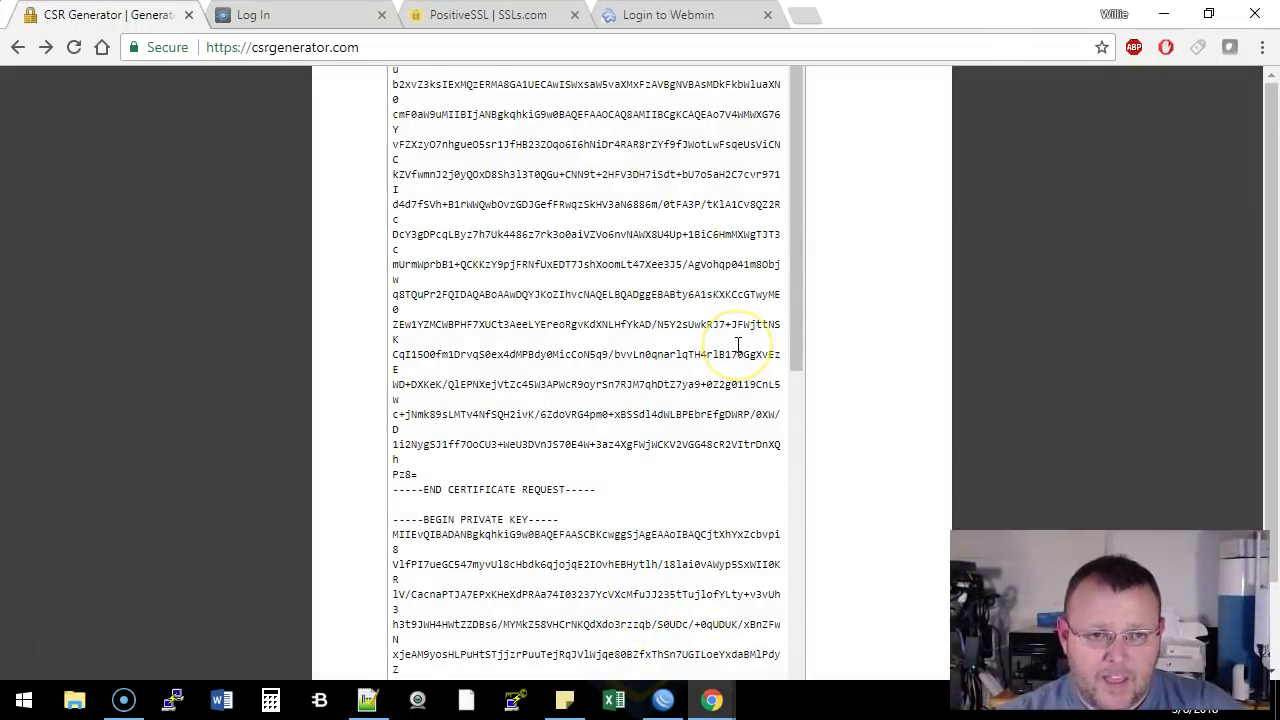
pyautogui.scroll(-3, 738, 345)
pyautogui.scroll(3, 737, 343)
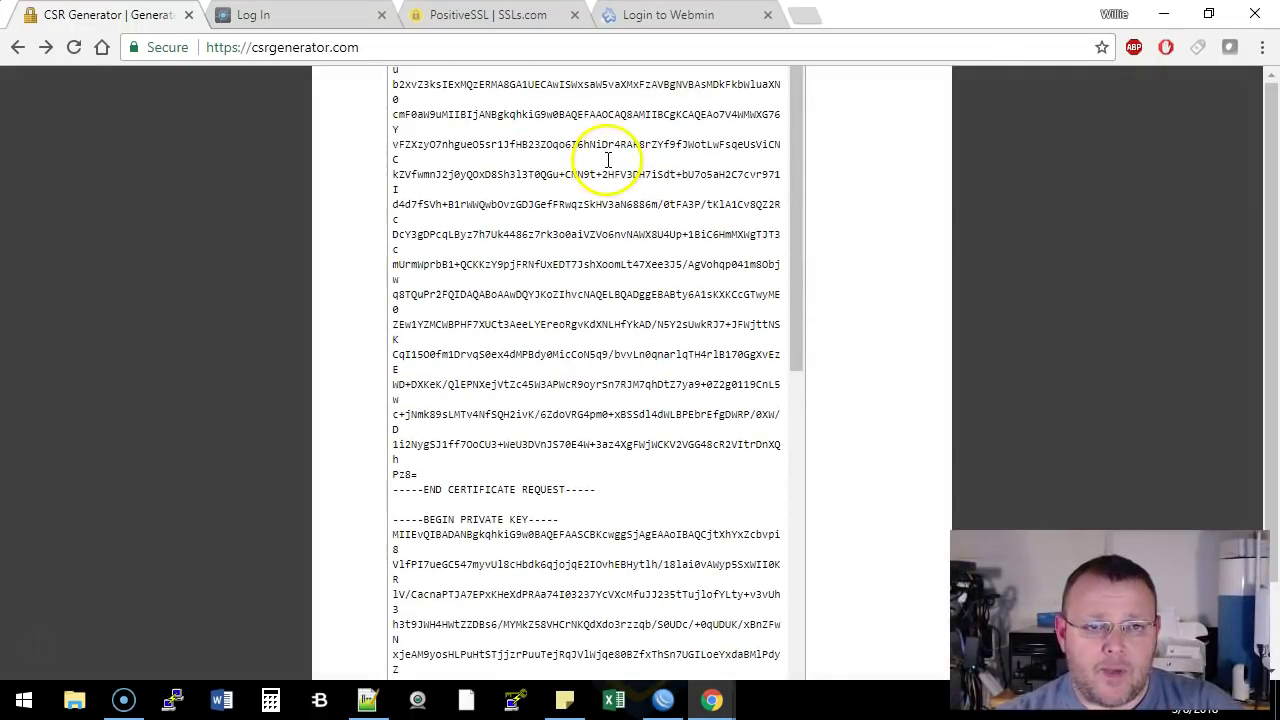
# - Copy the generated CSR and private key into a new Notepad++ document
pyautogui.click(797, 280)
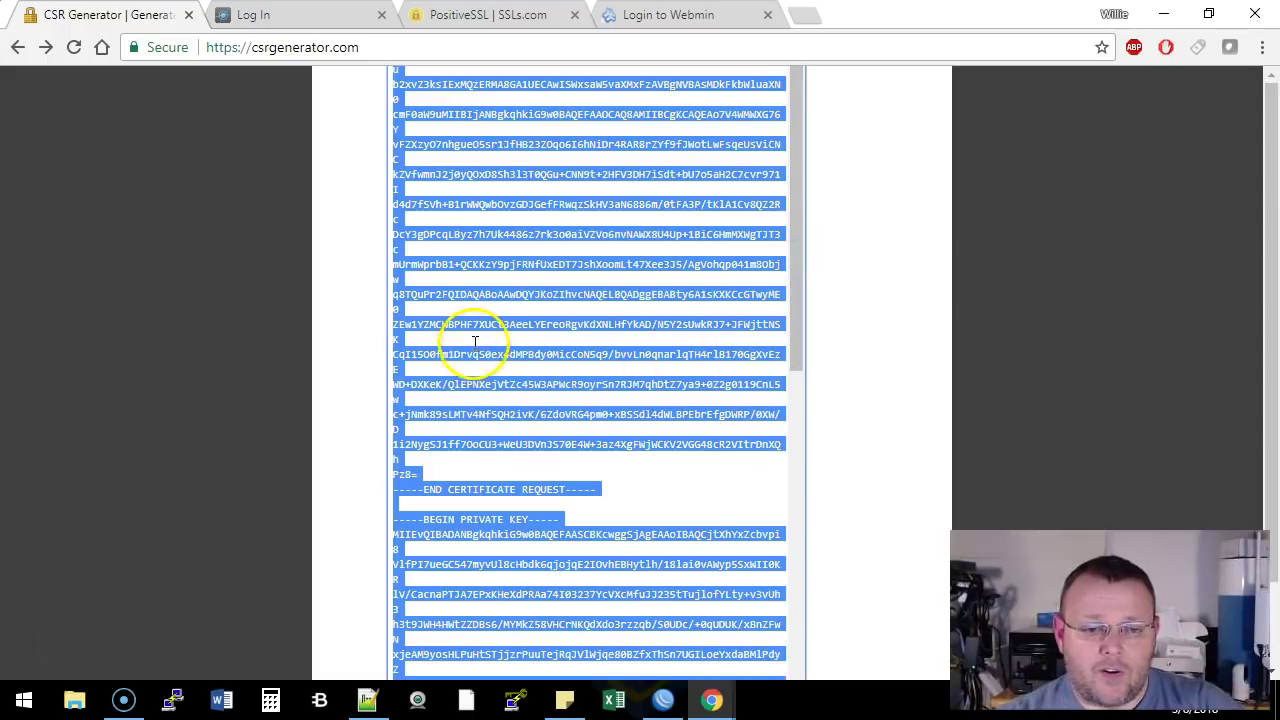
pyautogui.rightClick(486, 380)
pyautogui.click(538, 395)
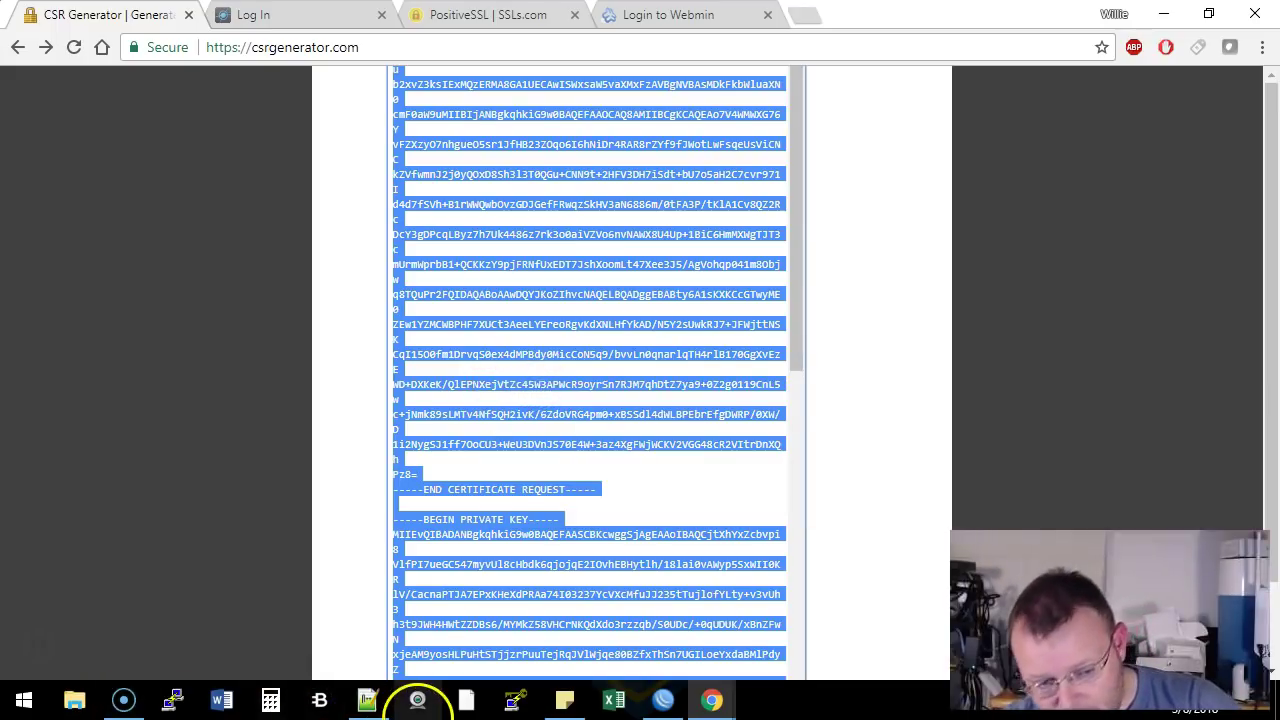
pyautogui.click(362, 703)
pyautogui.click(224, 88)
pyautogui.hotkey('ctrl', 'v')
# - Copy lines 1–18 of new 2, BEGIN through END CERTIFICATE REQUEST, leaving out the private key
pyautogui.click(552, 208)
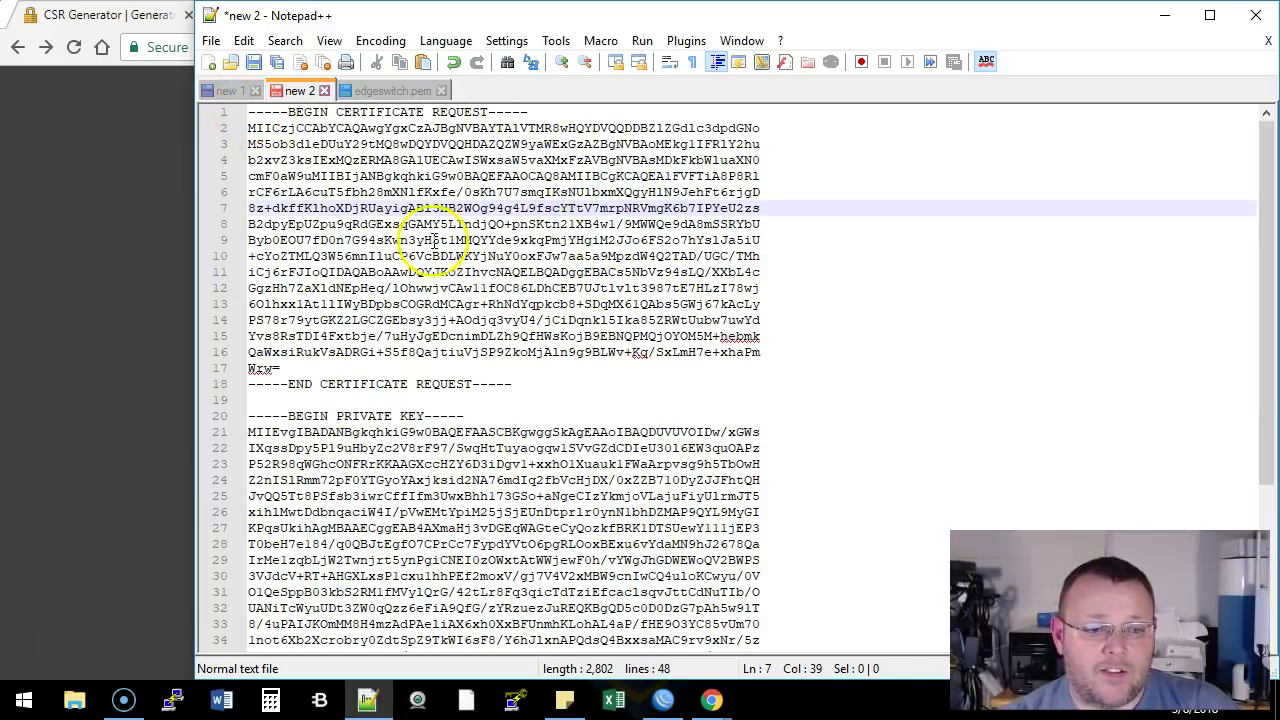
pyautogui.scroll(-5, 390, 440)
pyautogui.scroll(5, 385, 465)
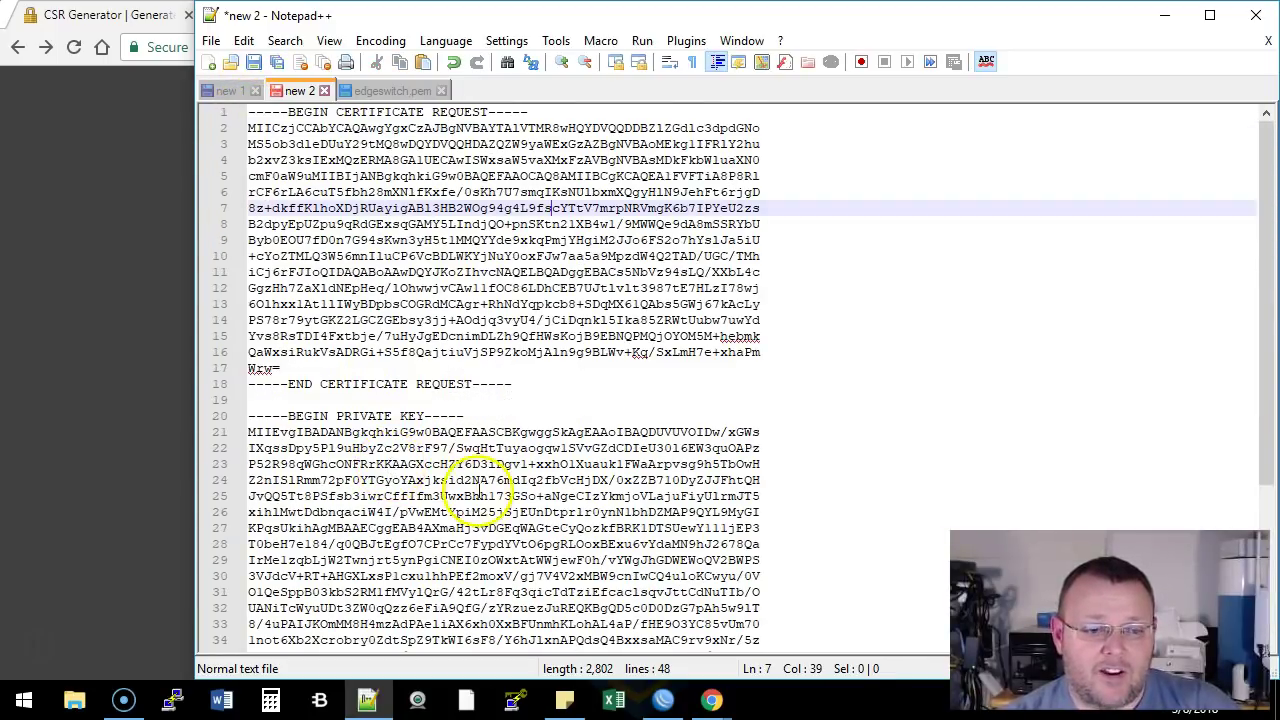
pyautogui.scroll(-3, 375, 470)
pyautogui.scroll(-2, 443, 450)
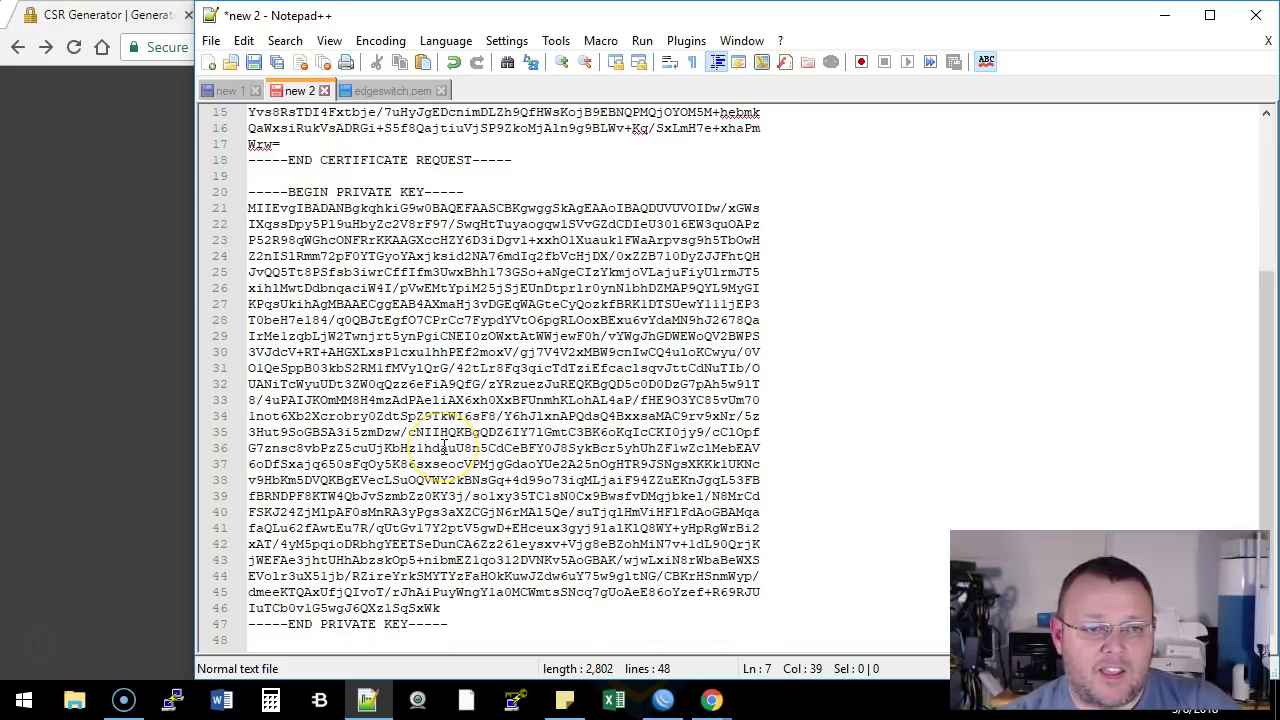
pyautogui.scroll(5, 443, 448)
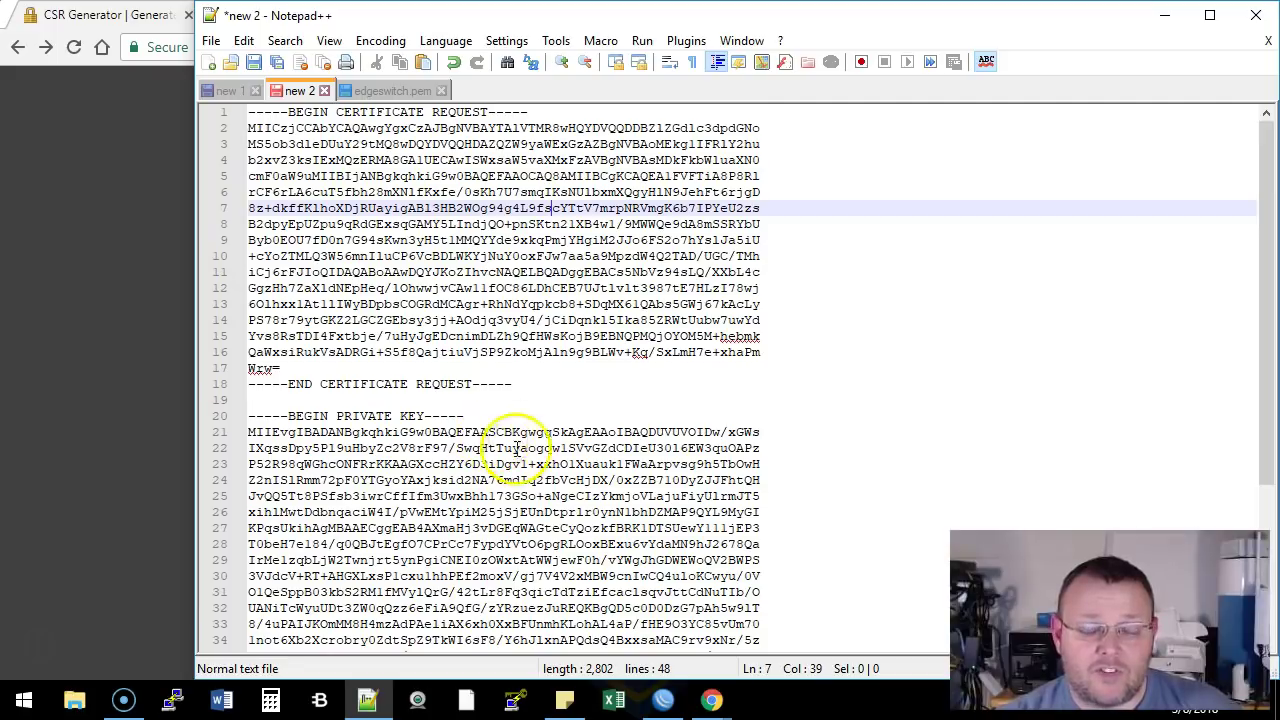
pyautogui.scroll(-4, 477, 541)
pyautogui.scroll(4, 480, 522)
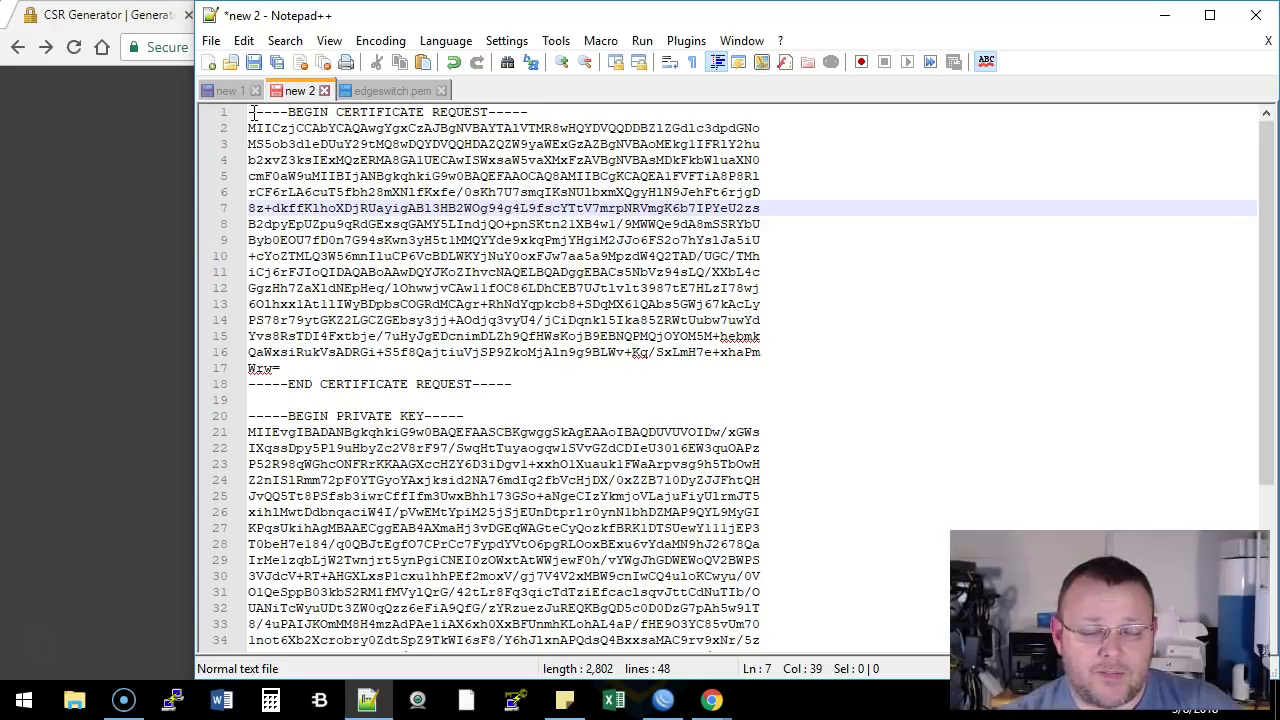
pyautogui.moveTo(250, 113); pyautogui.dragTo(512, 384)
pyautogui.rightClick(452, 258)
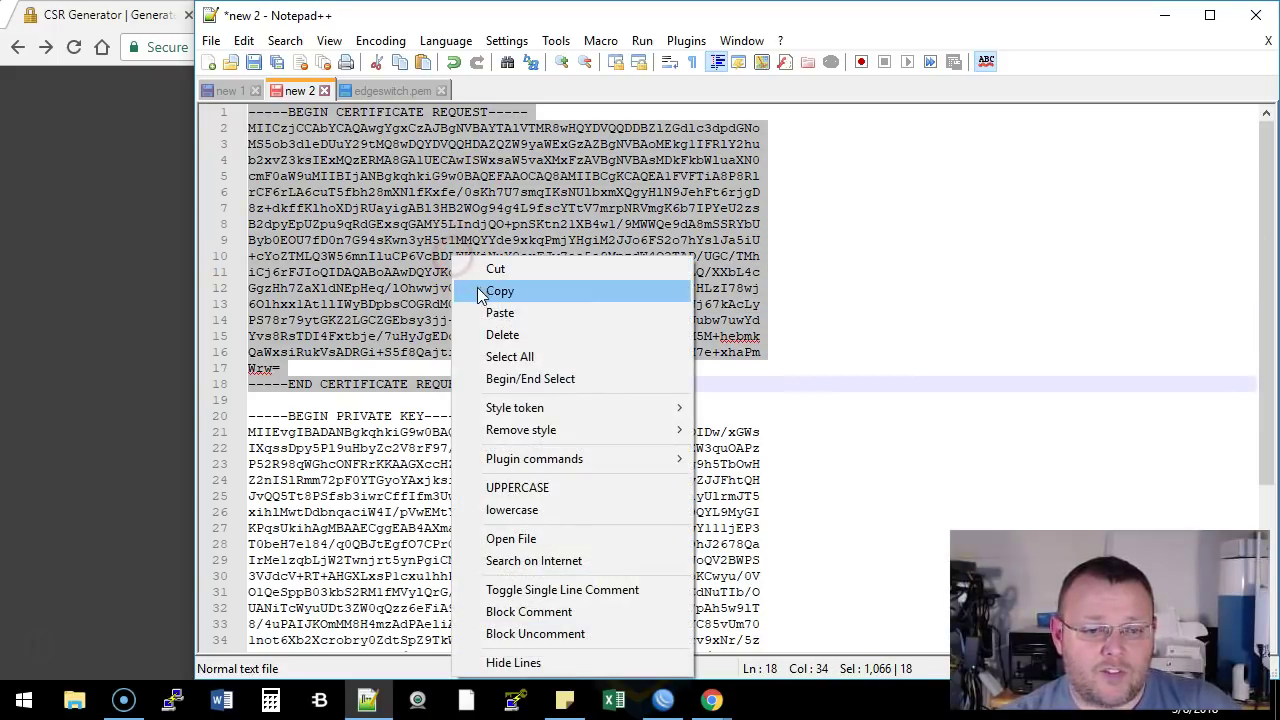
pyautogui.click(505, 291)
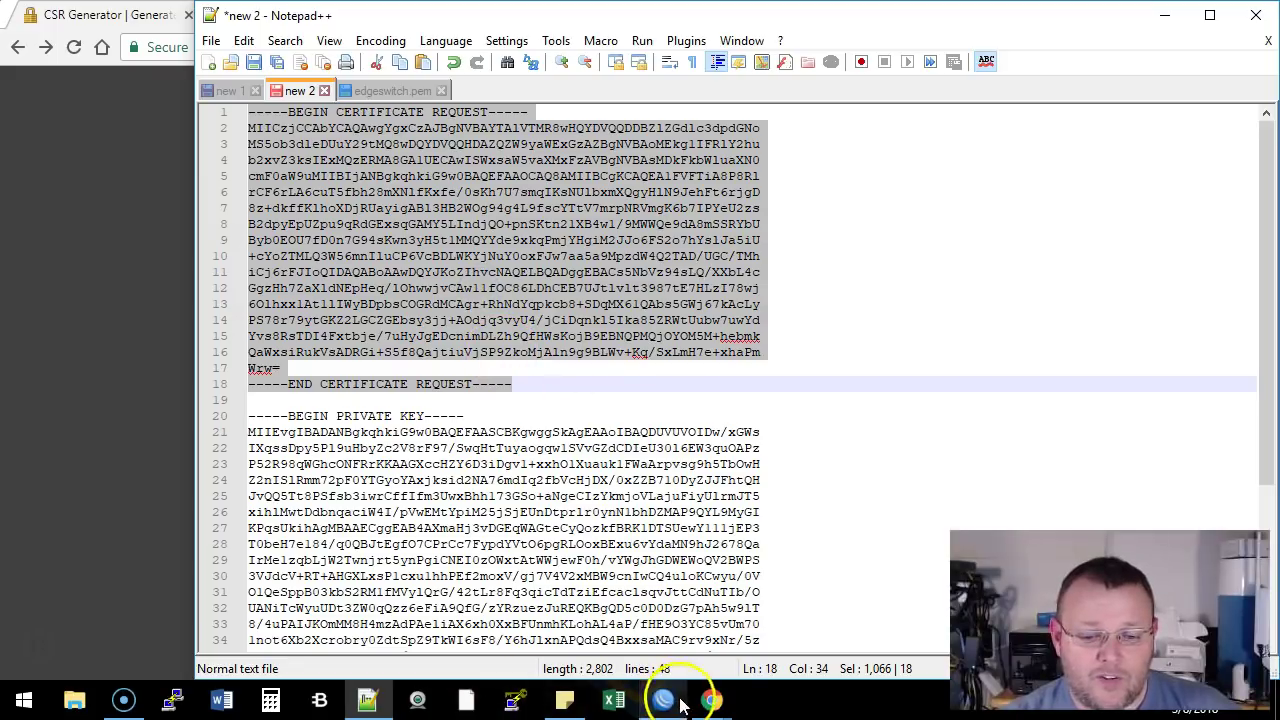
# - Start activating the second PositiveSSL certificate in the SSLs.com certificates list
pyautogui.click(97, 135)
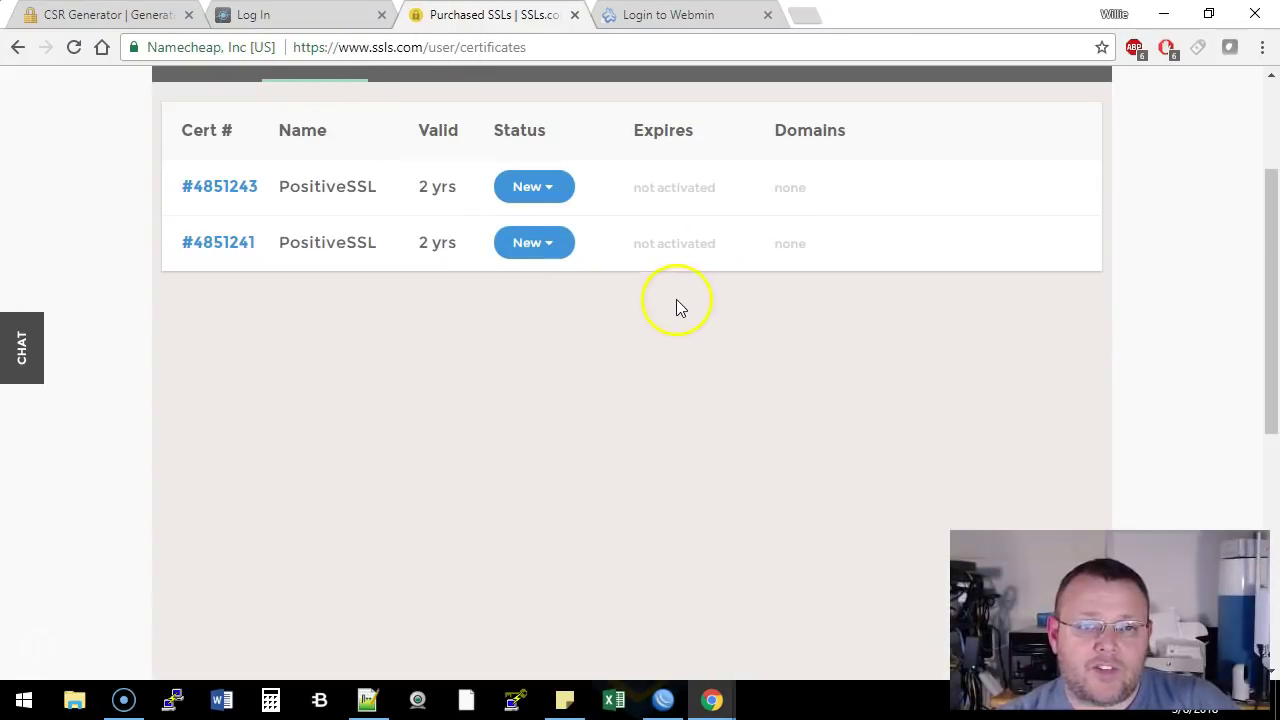
pyautogui.click(550, 248)
pyautogui.click(536, 292)
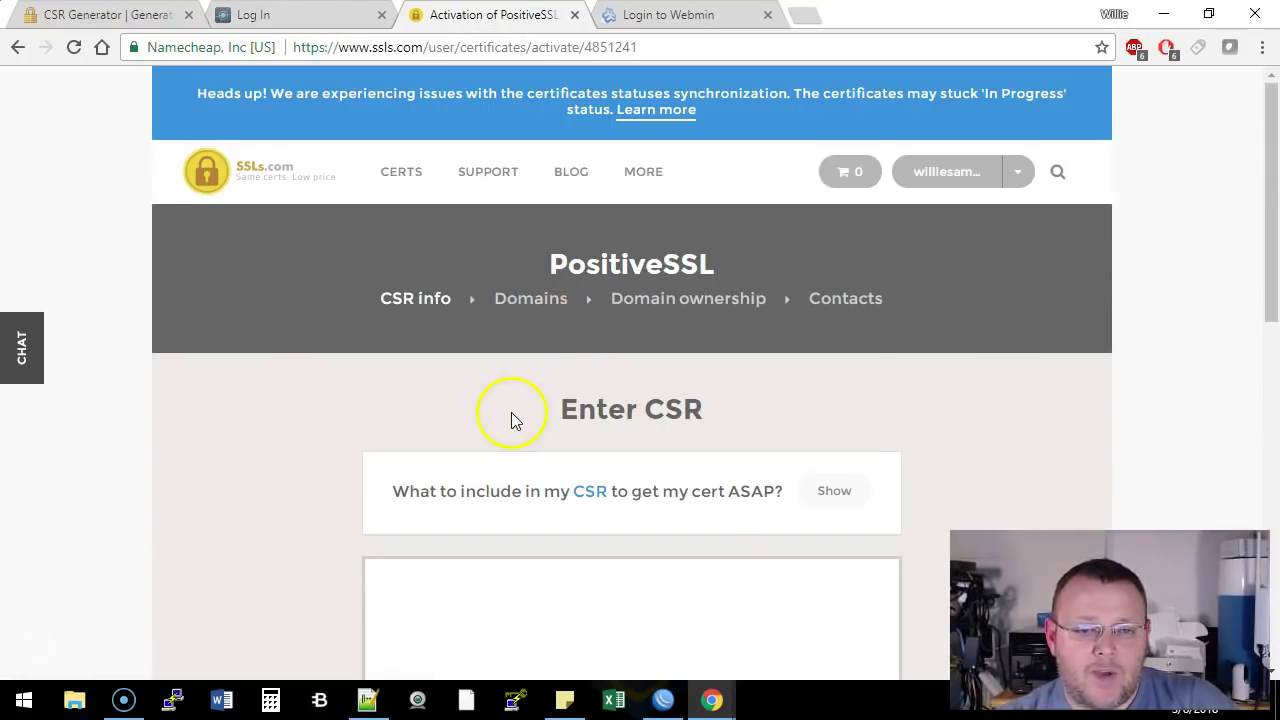
# - Paste the certificate request into the Enter CSR box of the activation form
pyautogui.scroll(-2, 514, 420)
pyautogui.click(522, 418)
pyautogui.rightClick(522, 418)
pyautogui.click(571, 234)
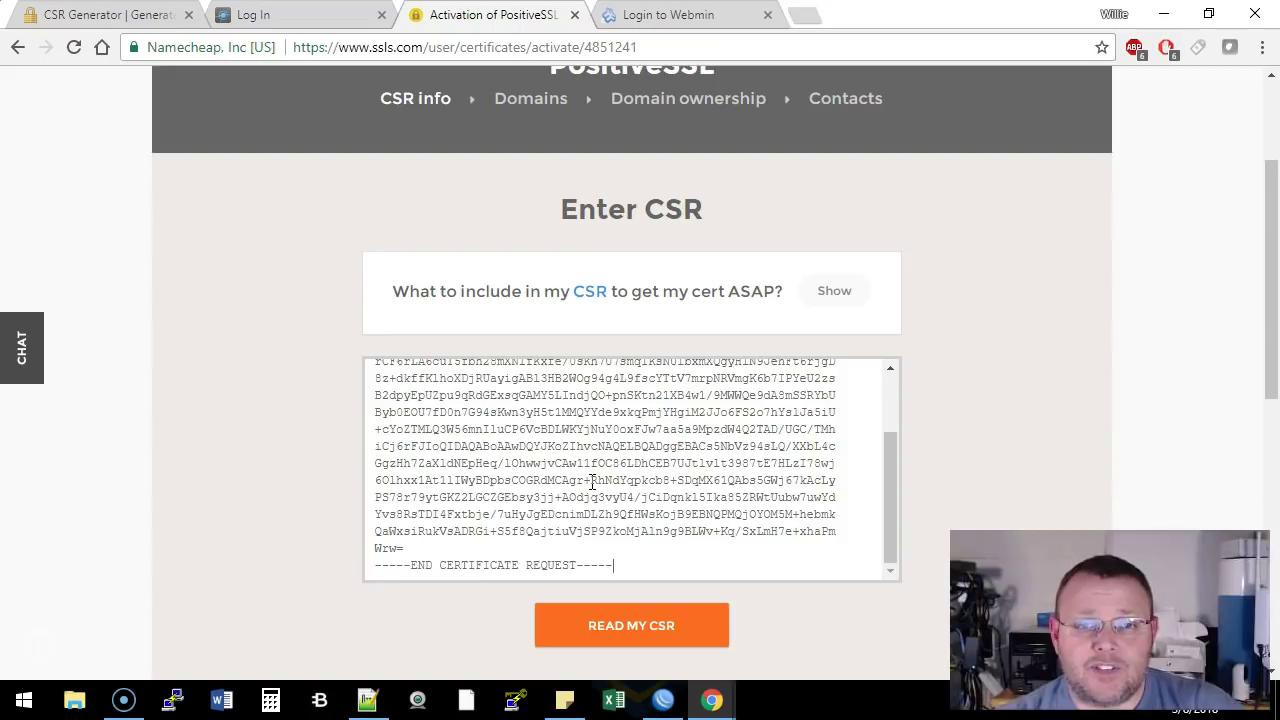
pyautogui.click(368, 700)
# - Copy the private key block, lines 20–47, from the new 2 document
pyautogui.click(372, 91)
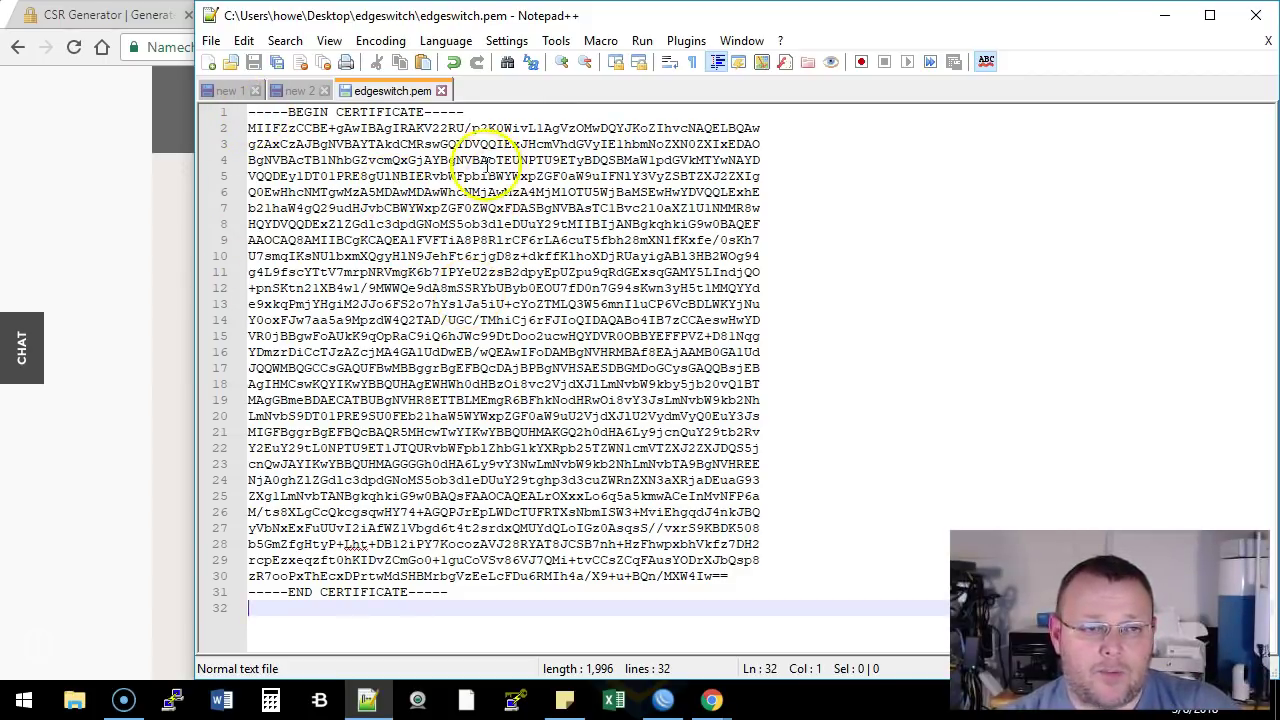
pyautogui.click(293, 91)
pyautogui.scroll(-5, 520, 510)
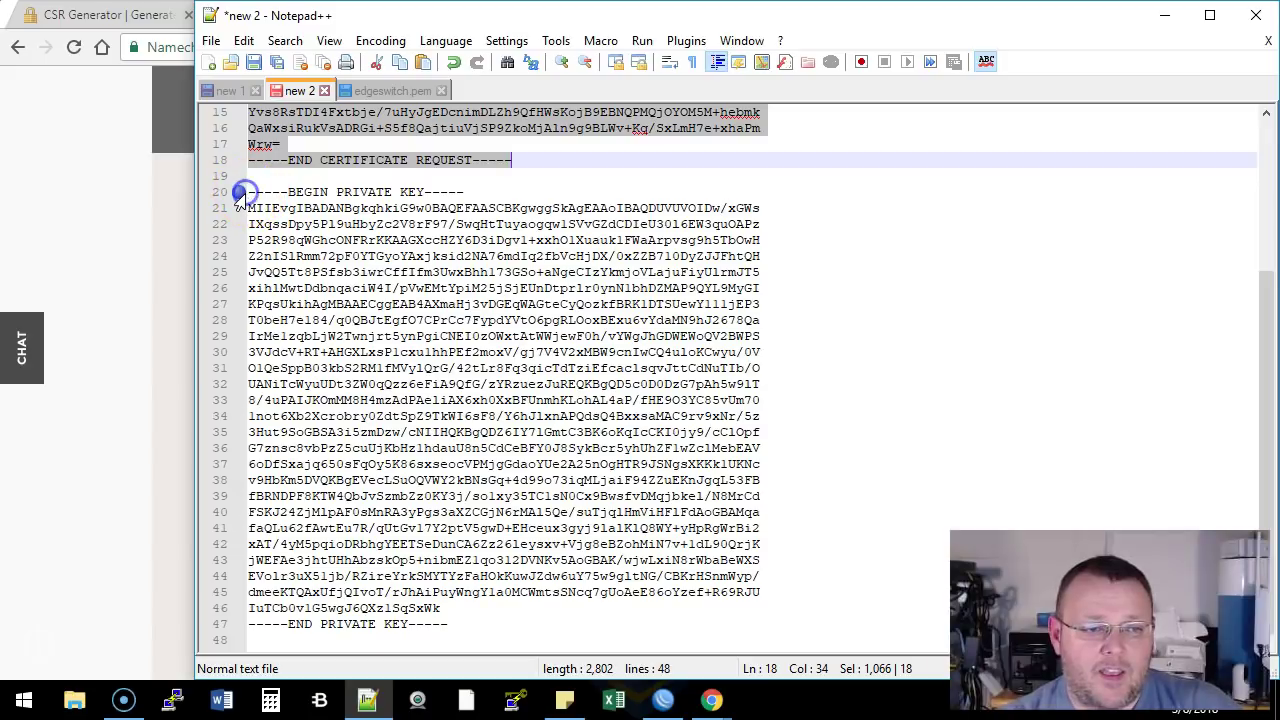
pyautogui.moveTo(250, 191); pyautogui.dragTo(448, 623)
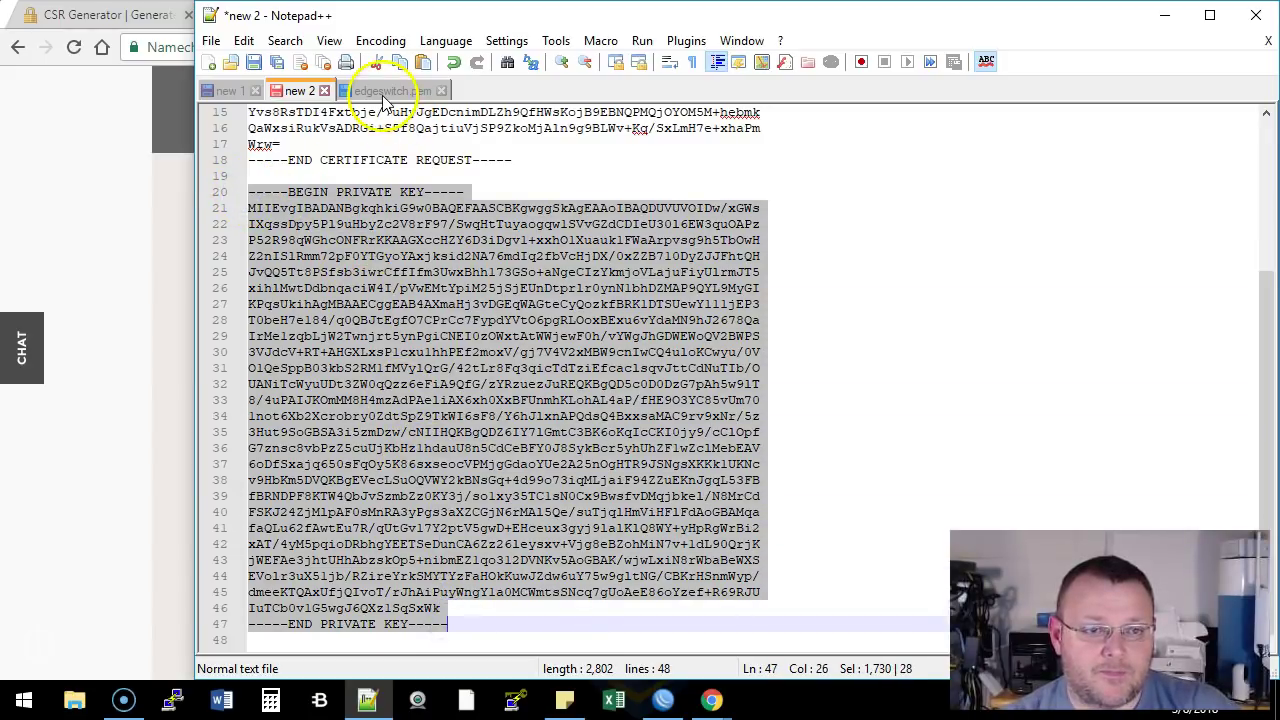
pyautogui.rightClick(376, 262)
pyautogui.click(417, 296)
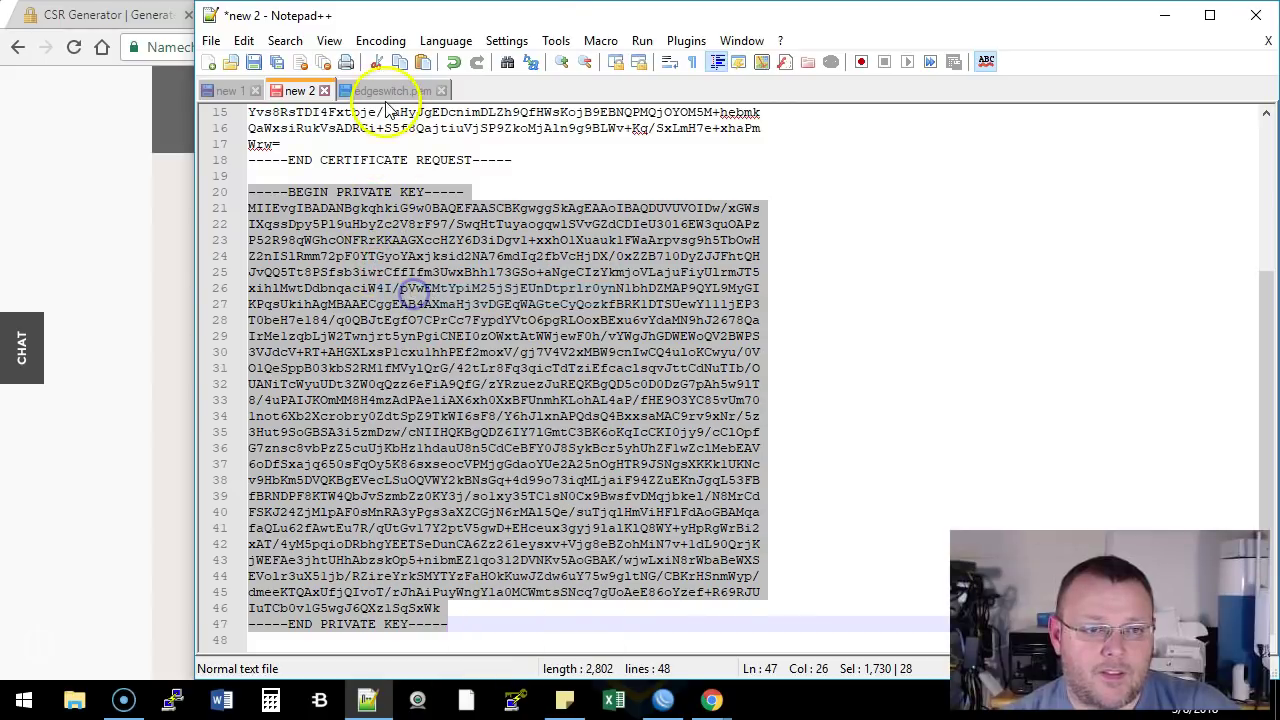
# - Paste the private key below END CERTIFICATE in edgeswitch.pem and save it
pyautogui.click(385, 90)
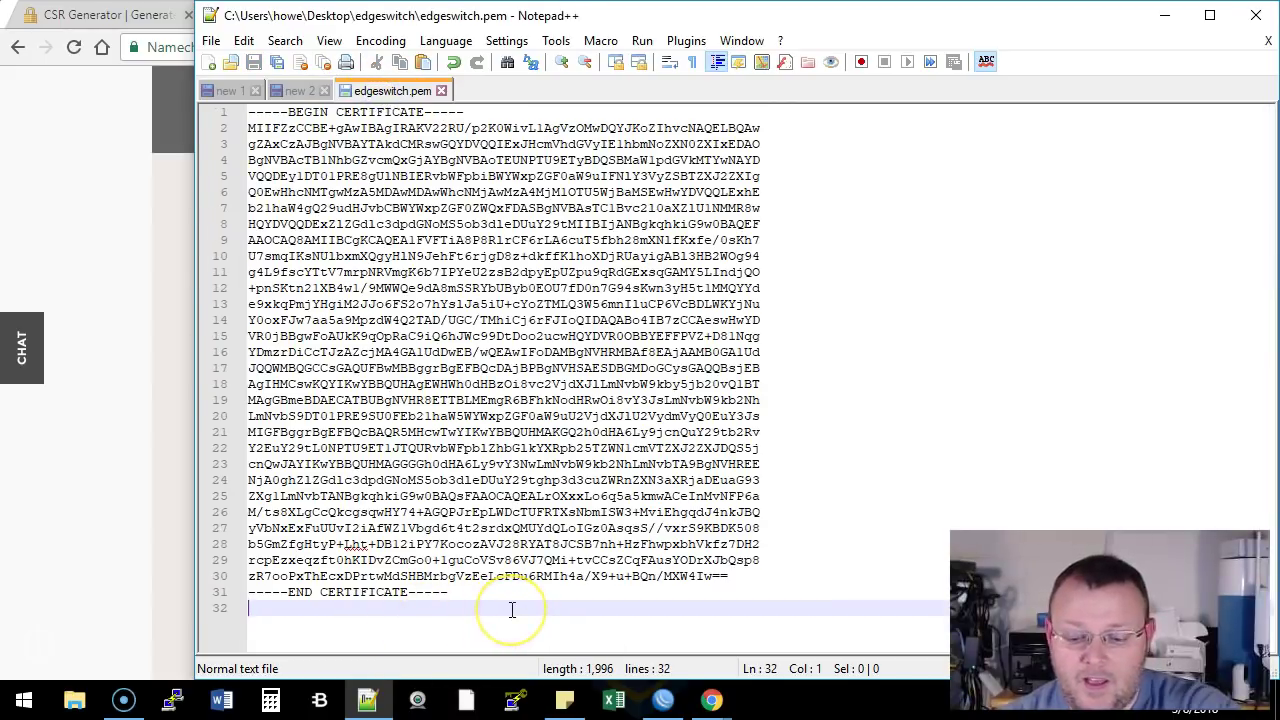
pyautogui.press('BackSpace')
pyautogui.press('Return')
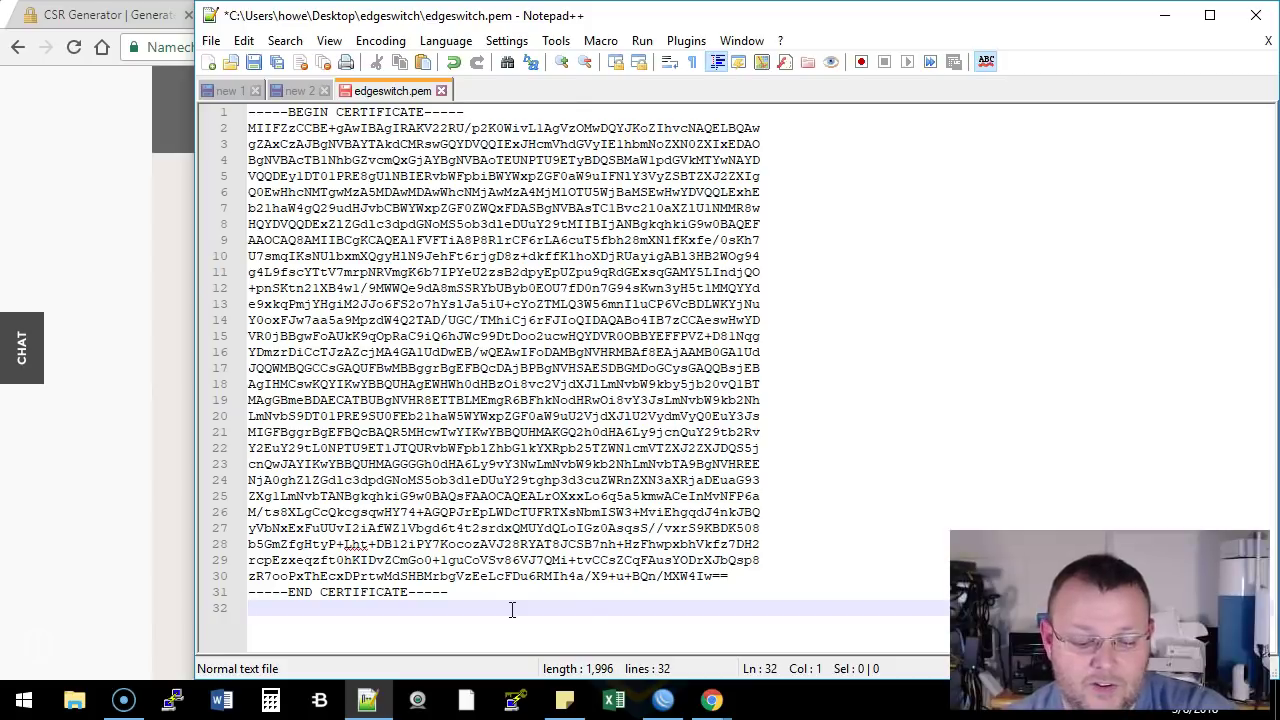
pyautogui.hotkey('ctrl', 'v')
pyautogui.scroll(1, 430, 300)
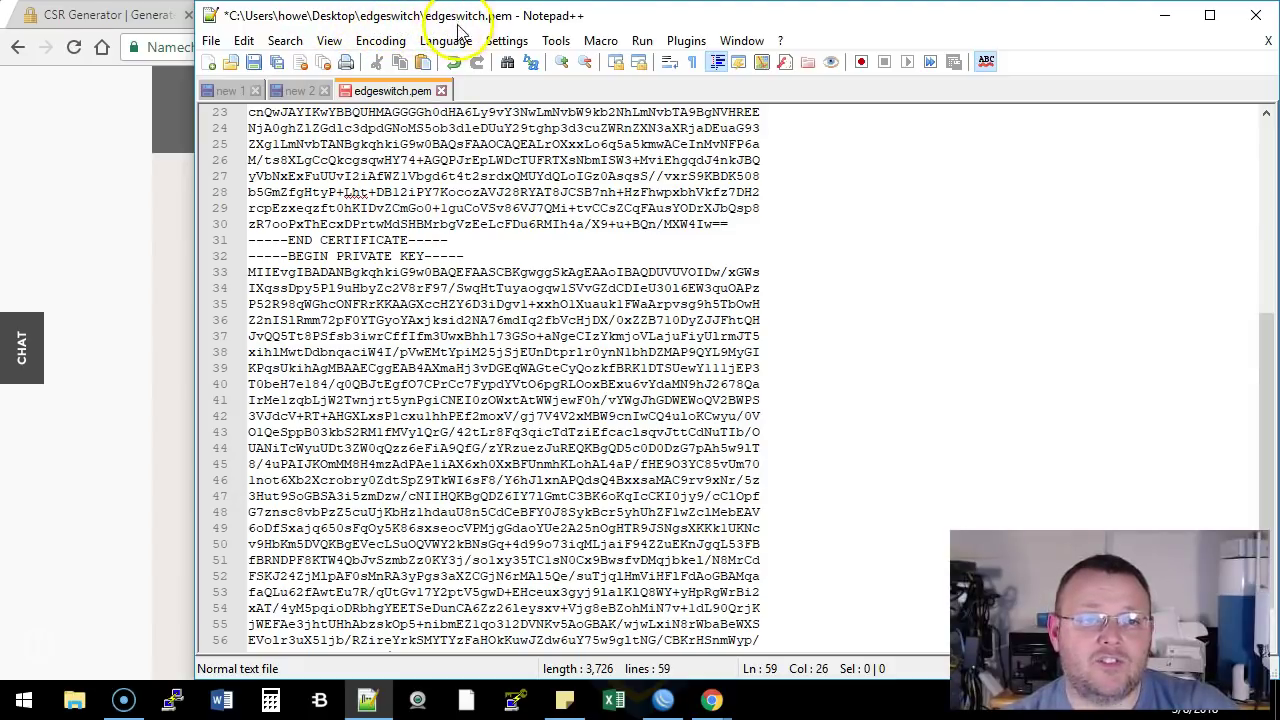
pyautogui.click(253, 65)
pyautogui.scroll(-1, 505, 390)
pyautogui.scroll(8, 513, 397)
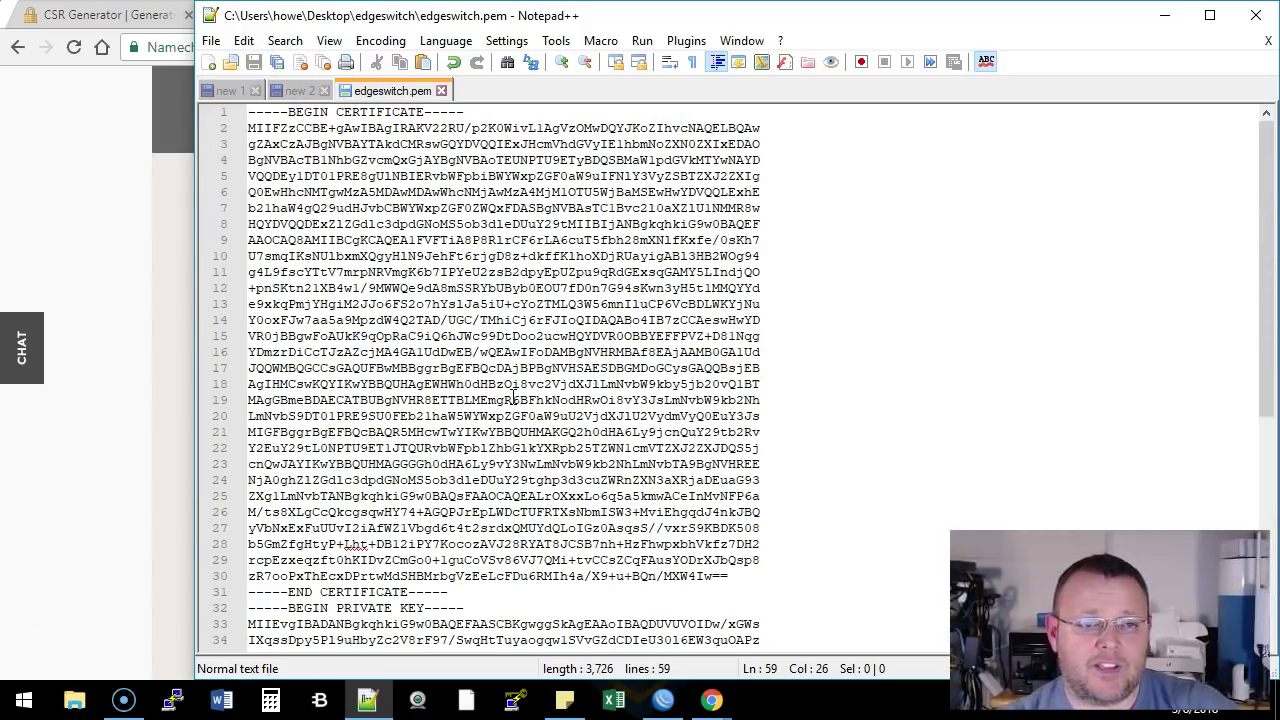
pyautogui.click(86, 171)
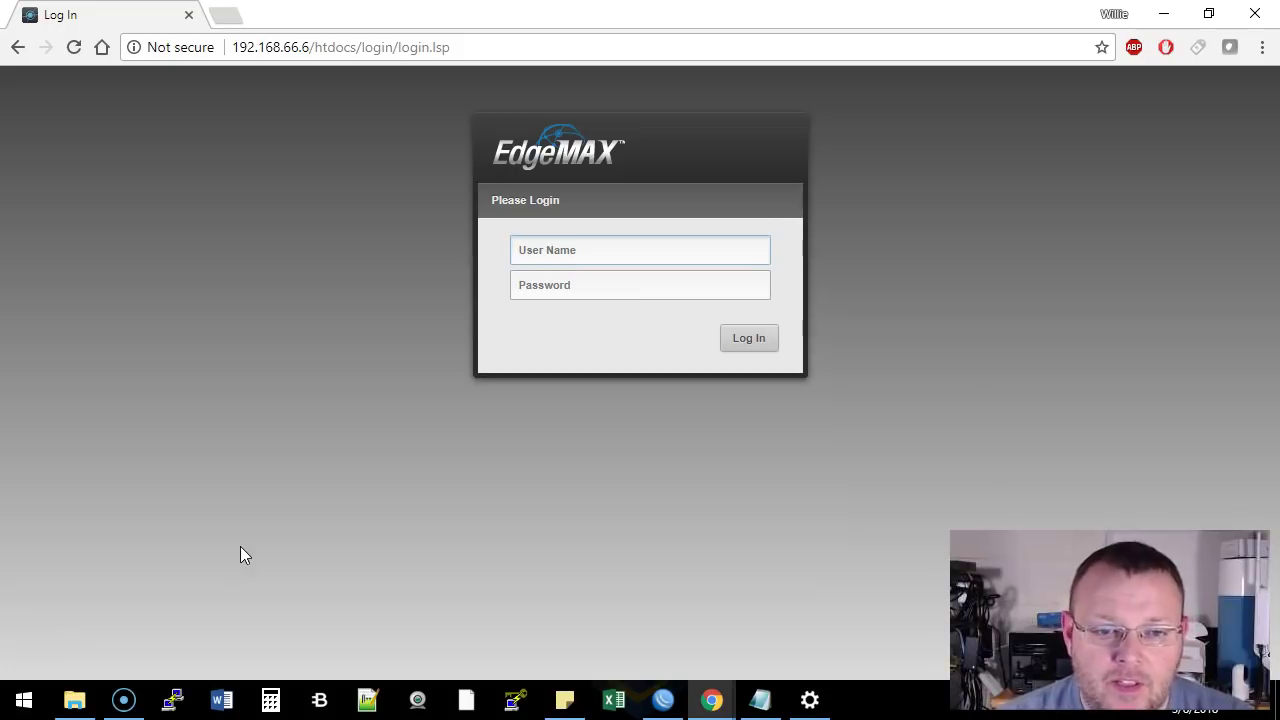
# - Log in to the EdgeMAX web UI with the admin user name and password
pyautogui.write('whowe')
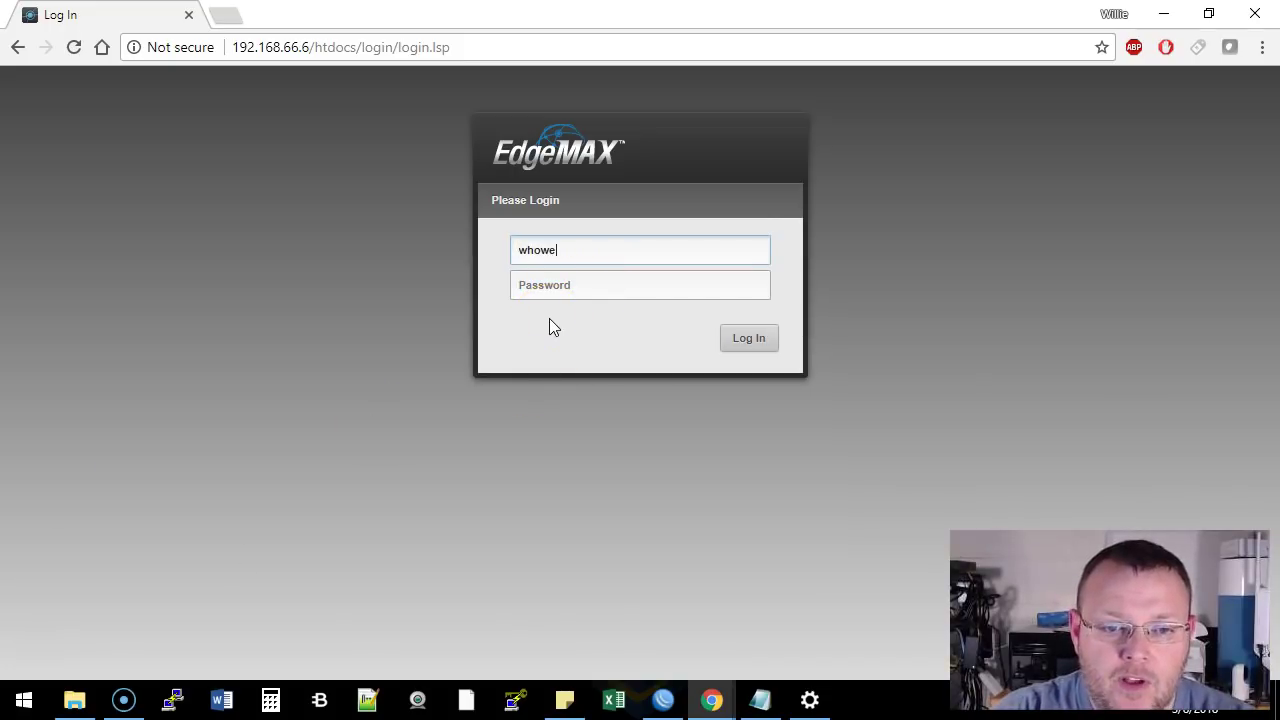
pyautogui.press('Tab')
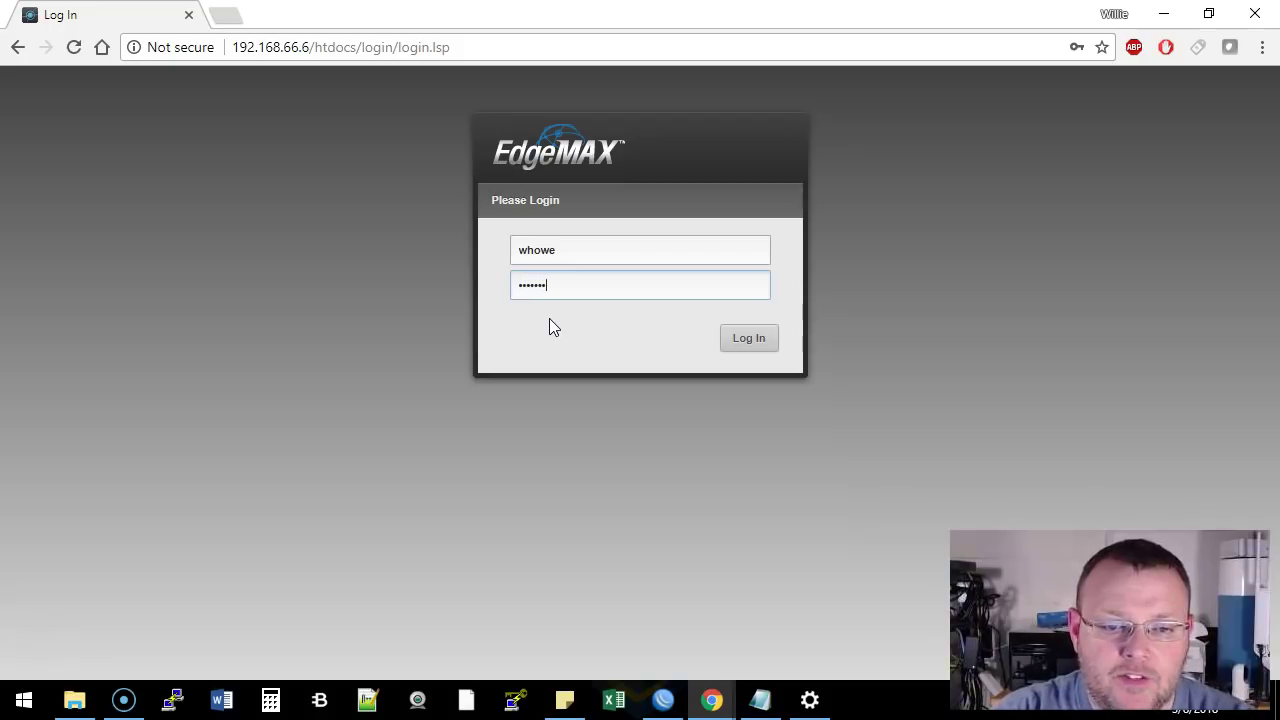
pyautogui.press('Return')
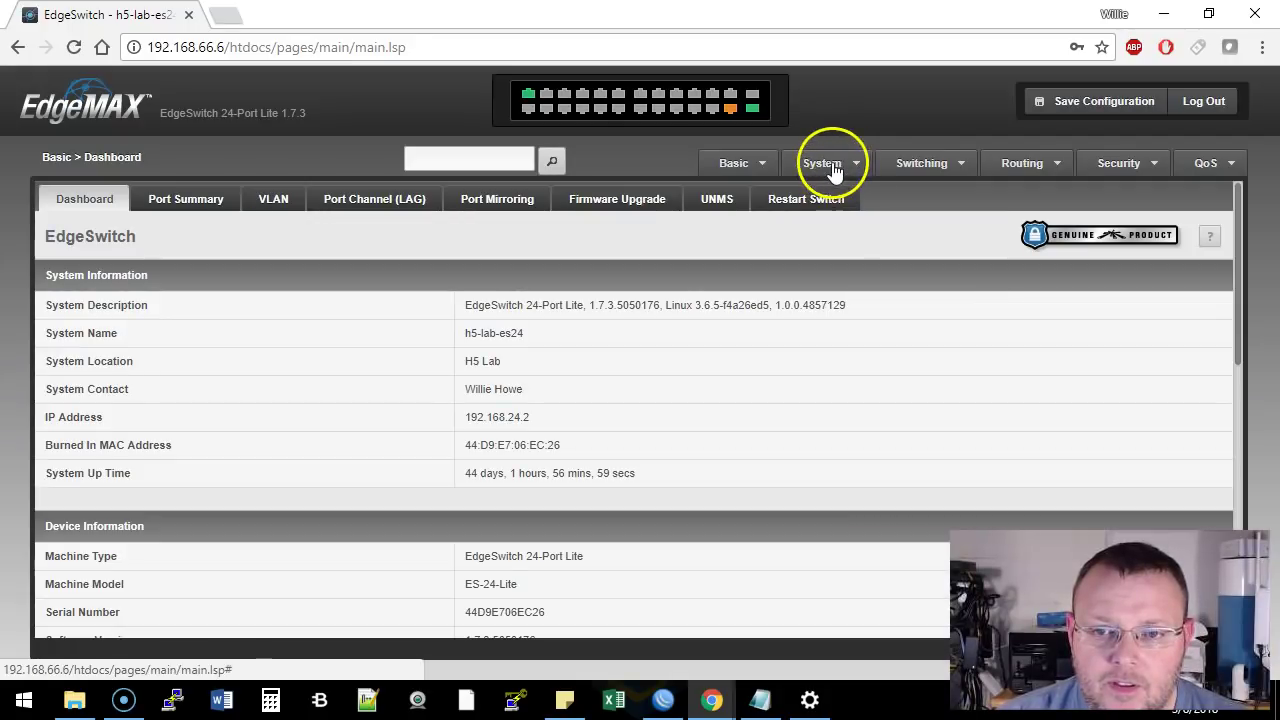
# - Go to System > Management Access > HTTPS to show the Secure HTTP Configuration page
pyautogui.click(833, 170)
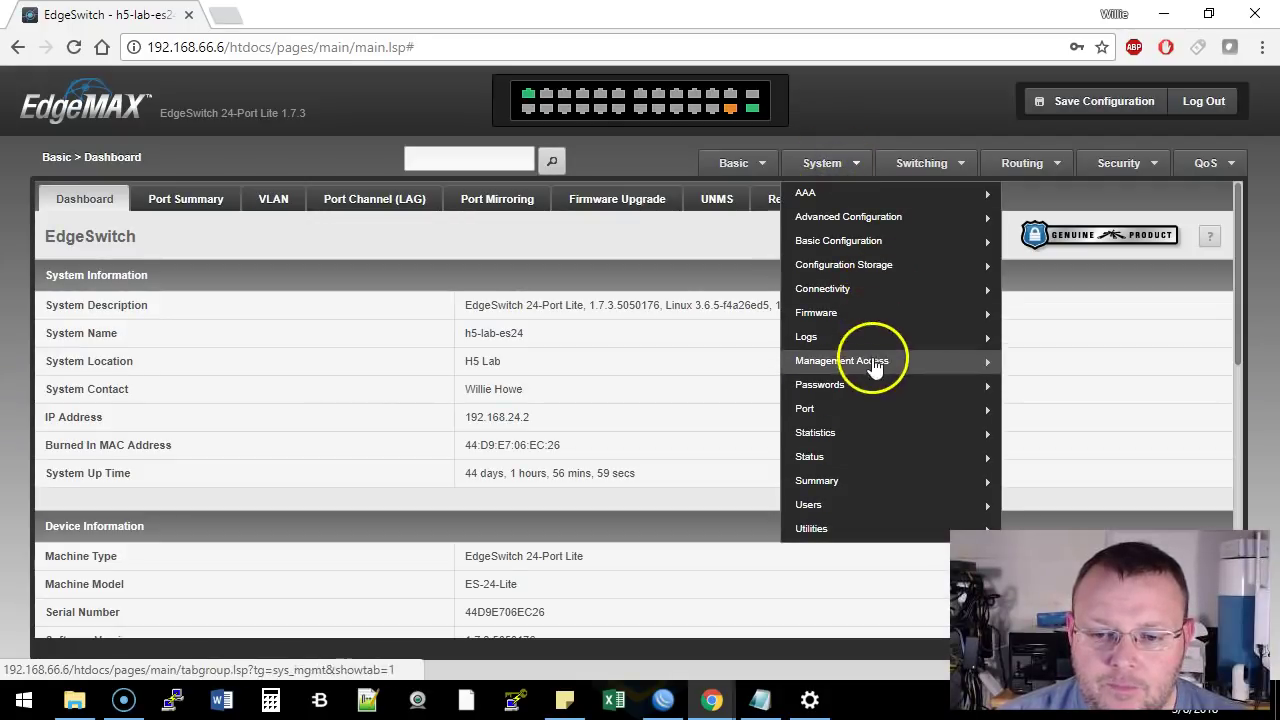
pyautogui.moveTo(872, 398)
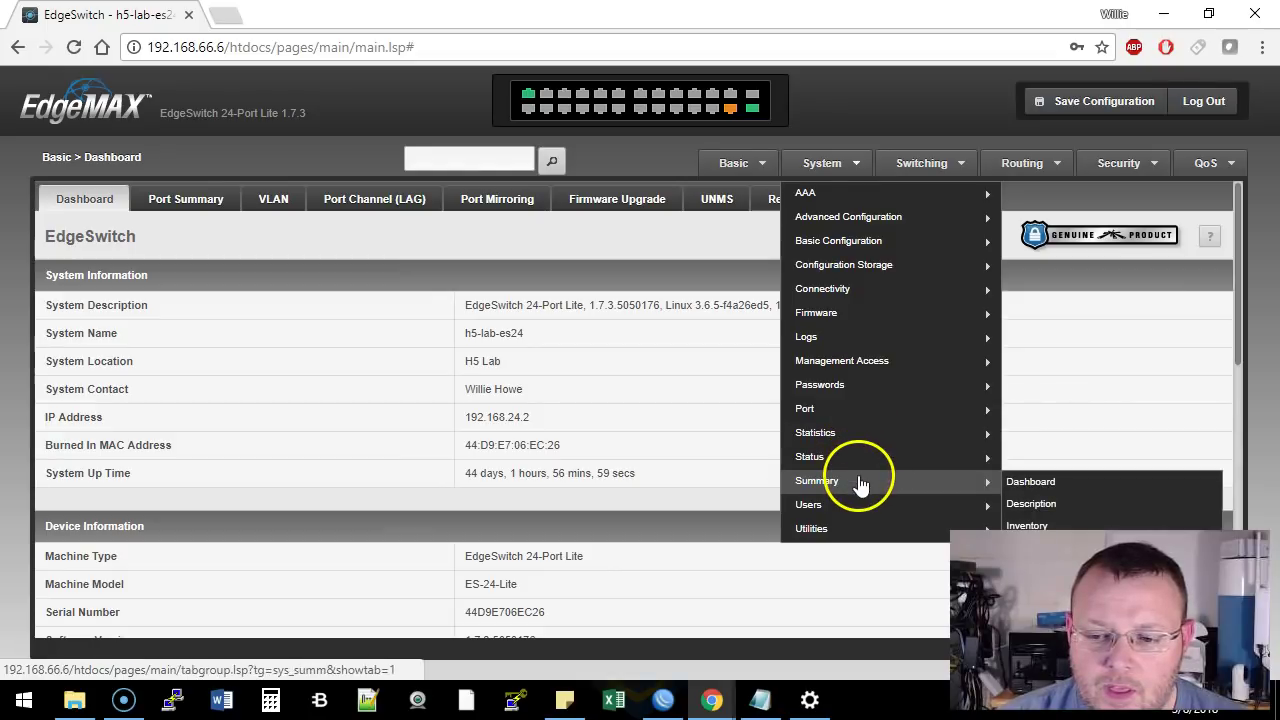
pyautogui.moveTo(886, 364)
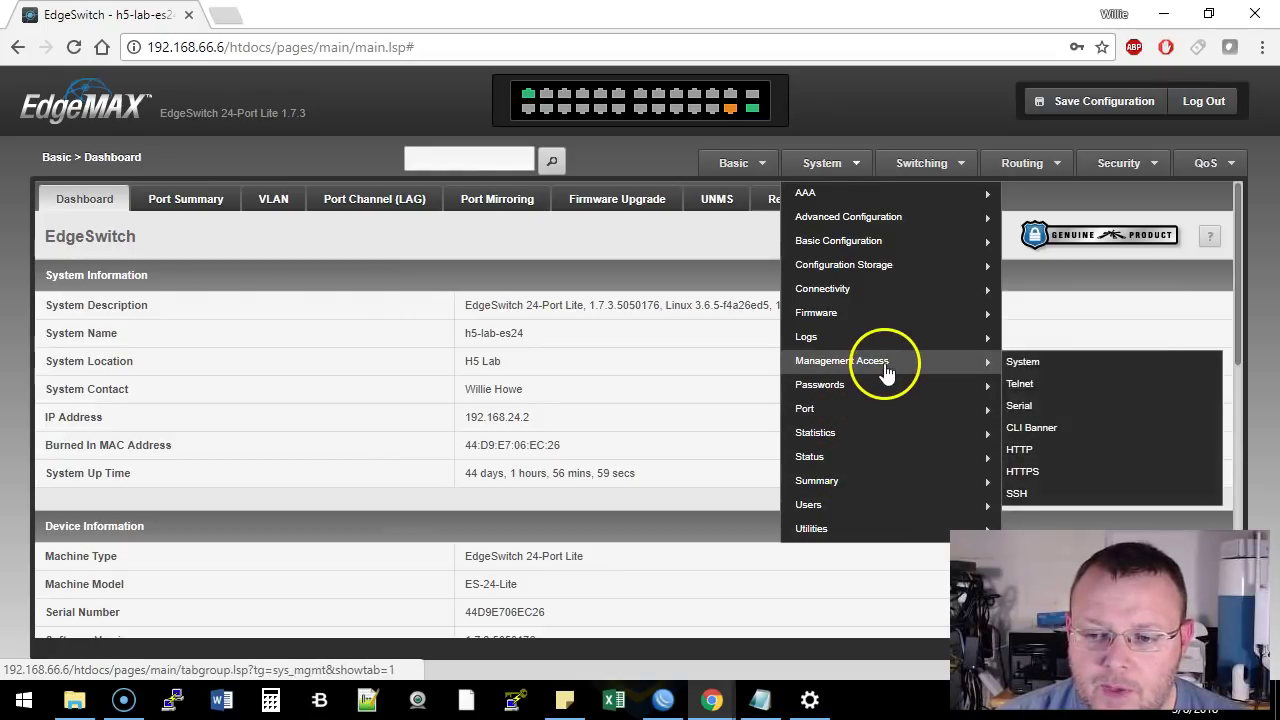
pyautogui.click(1044, 474)
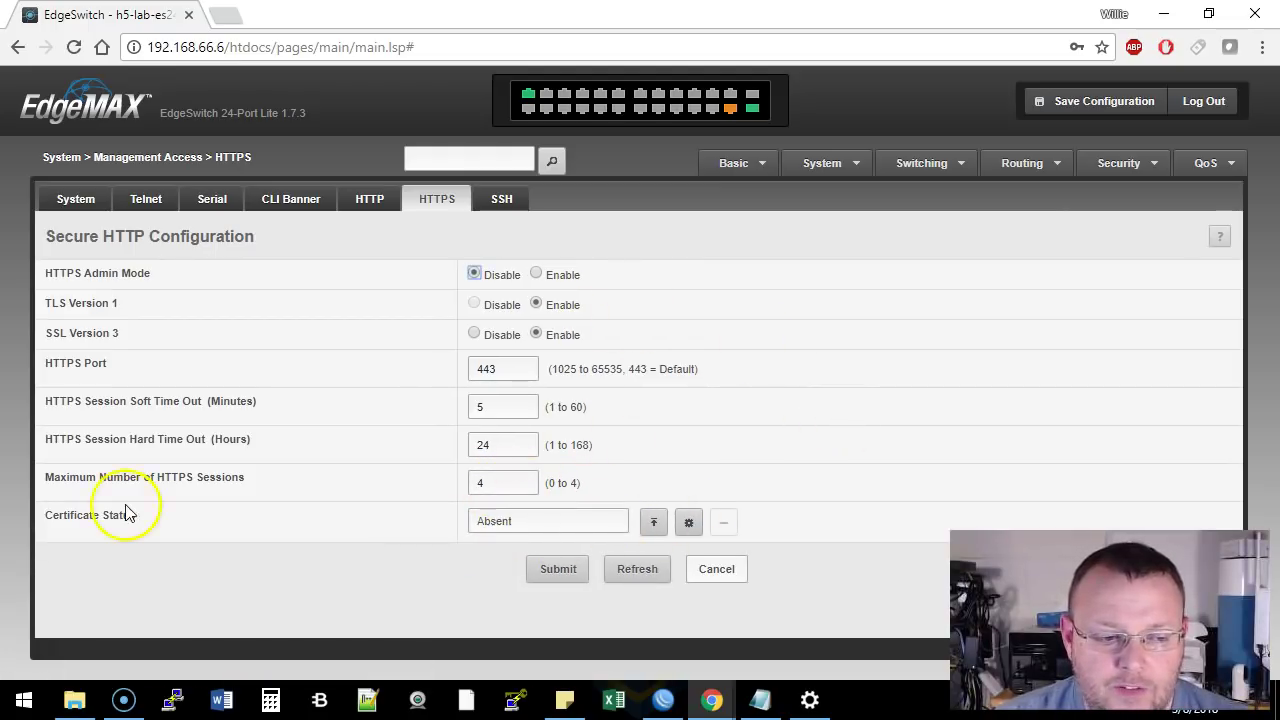
# - Upload edgeswitch.pem to the switch as the Trusted Root certificate
pyautogui.click(653, 521)
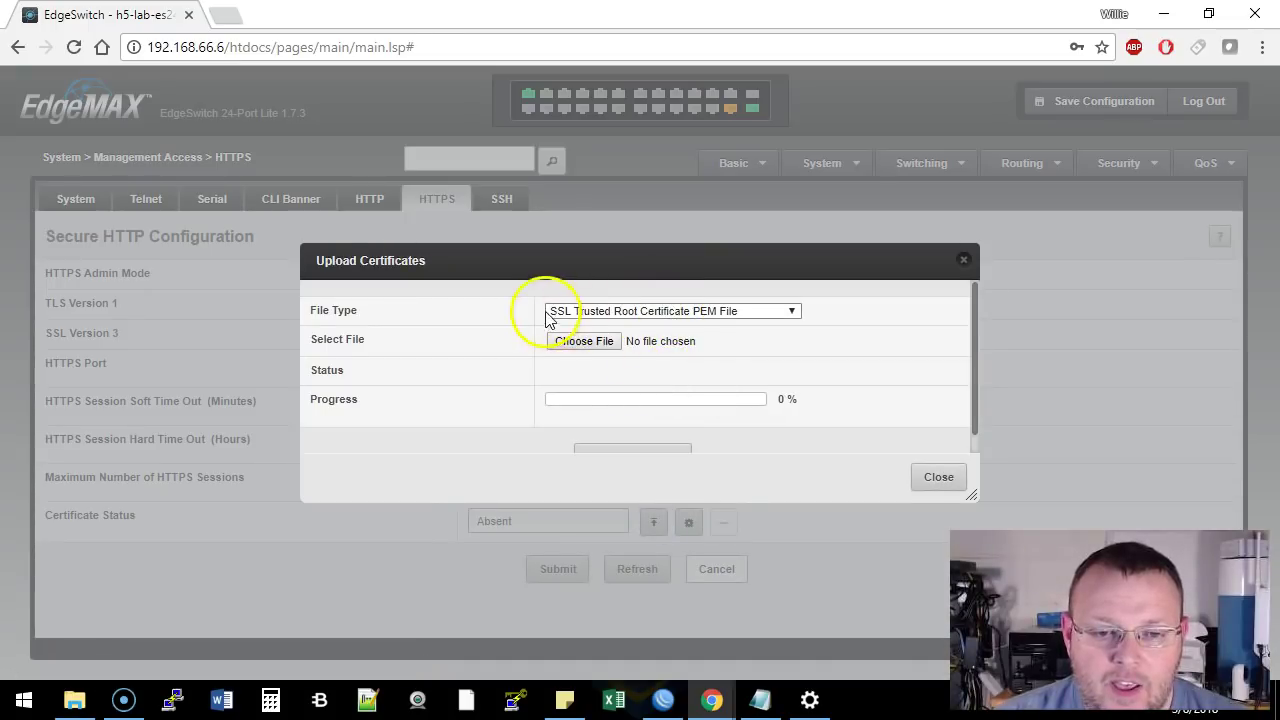
pyautogui.click(590, 341)
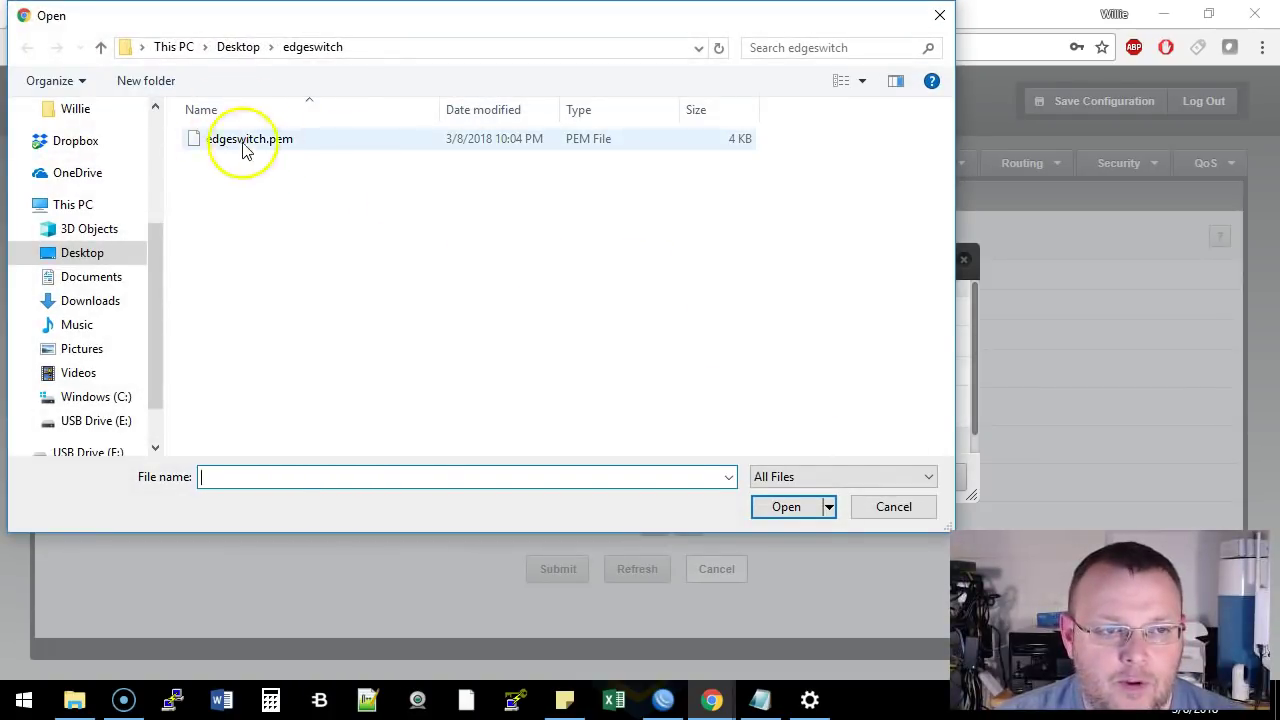
pyautogui.click(260, 140)
pyautogui.doubleClick(260, 140)
pyautogui.click(662, 450)
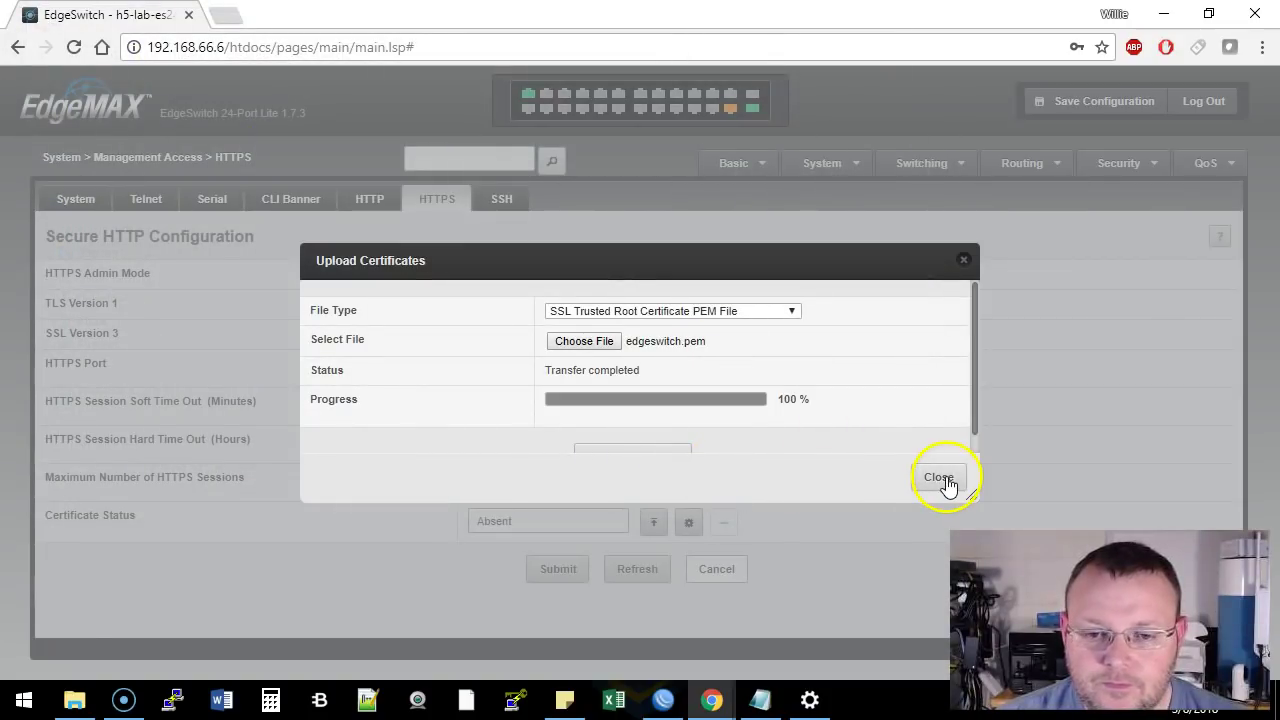
# - Upload edgeswitch.pem again as the SSL Server Certificate PEM File
pyautogui.click(738, 311)
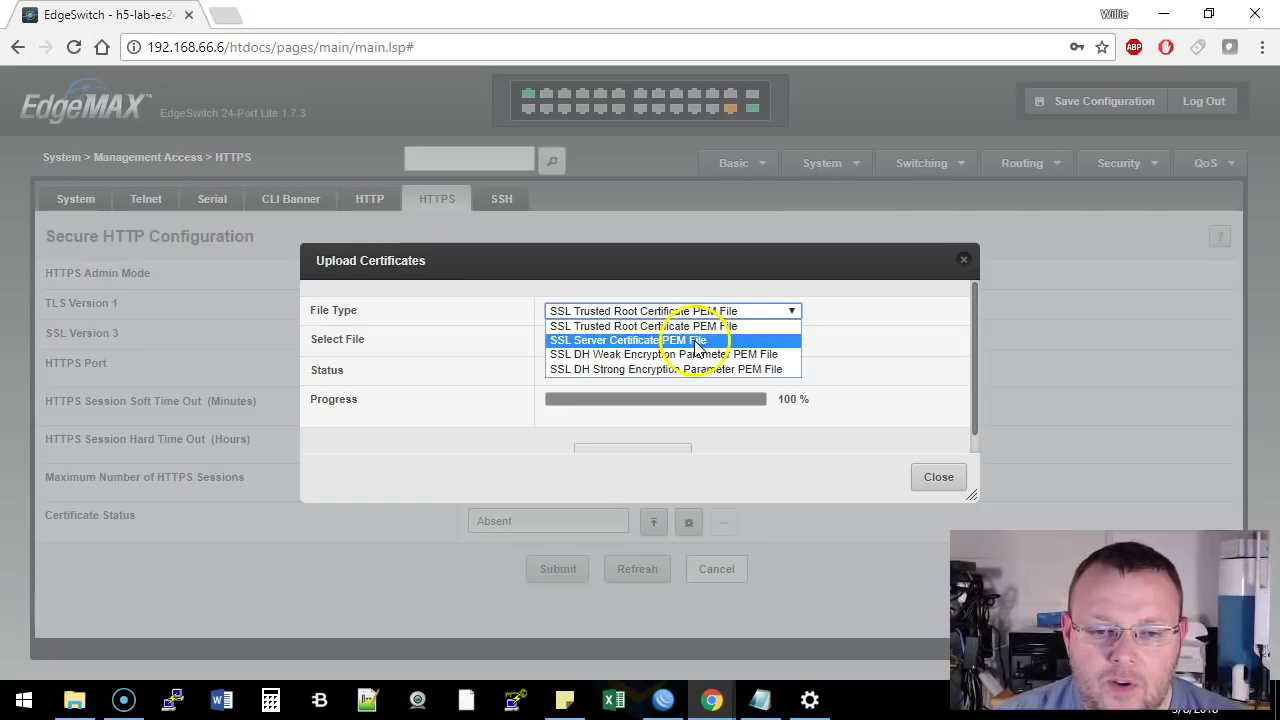
pyautogui.click(690, 340)
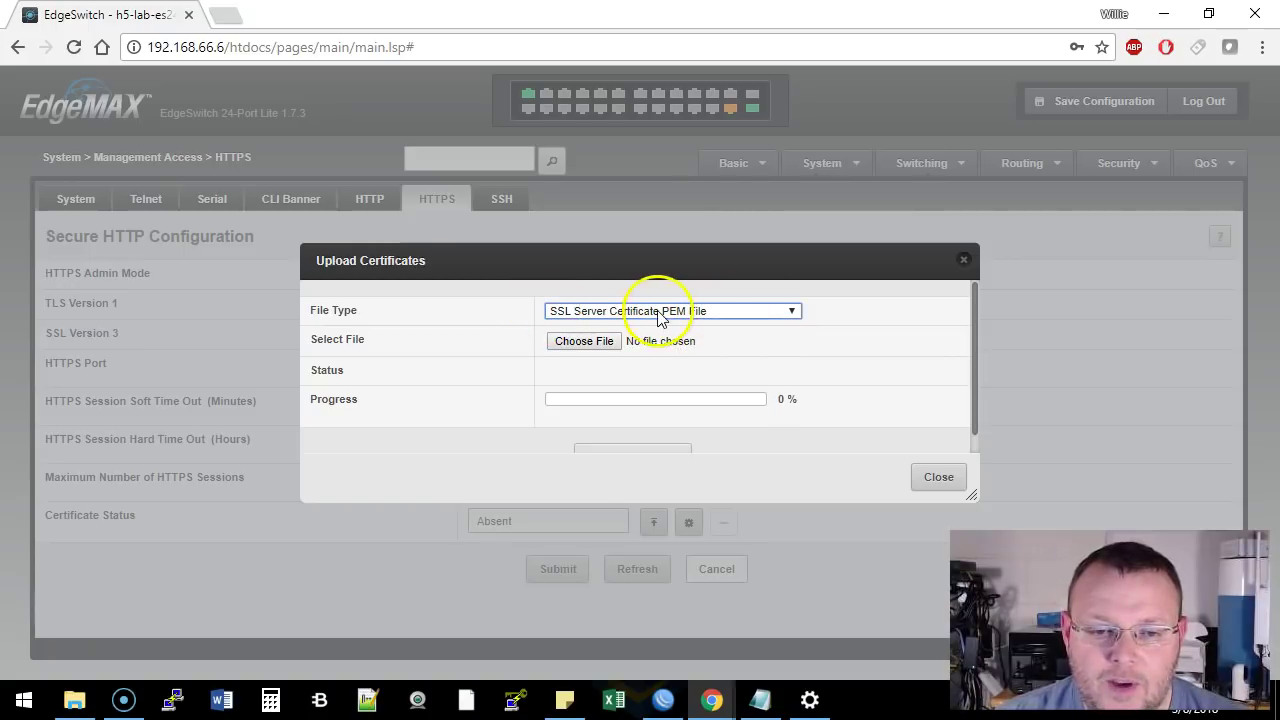
pyautogui.click(600, 340)
pyautogui.click(254, 143)
pyautogui.doubleClick(254, 143)
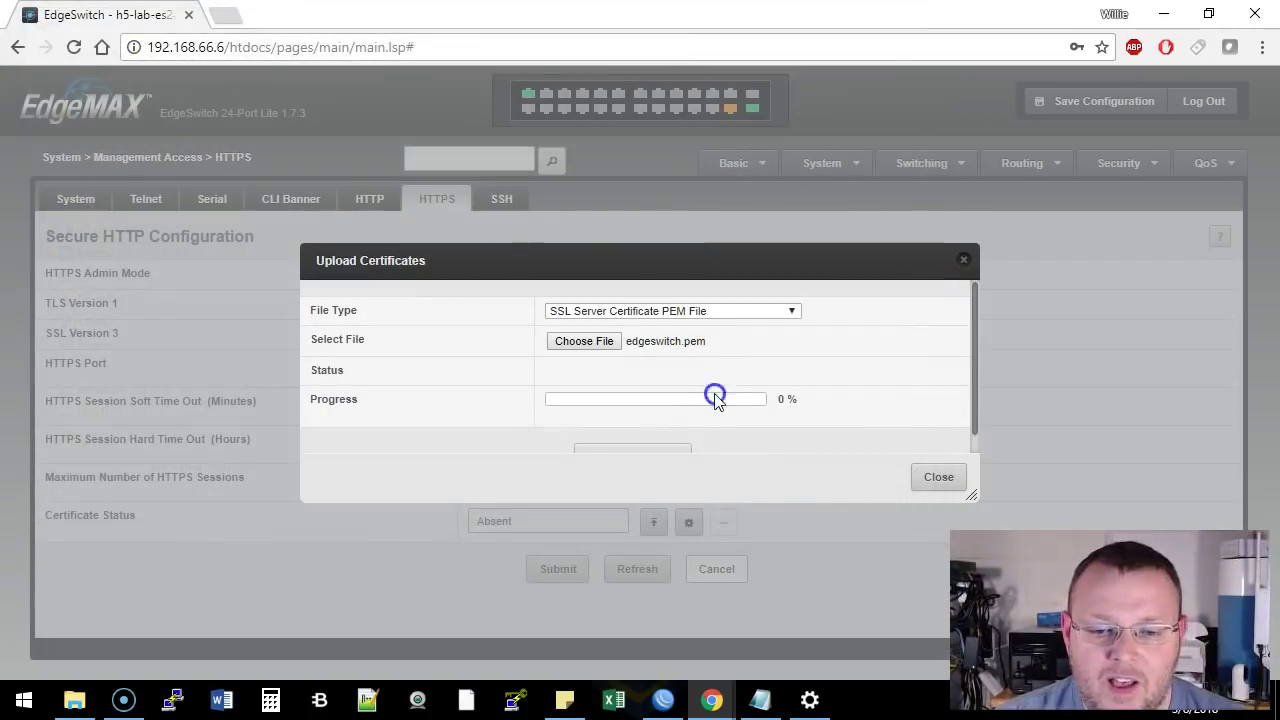
pyautogui.click(672, 452)
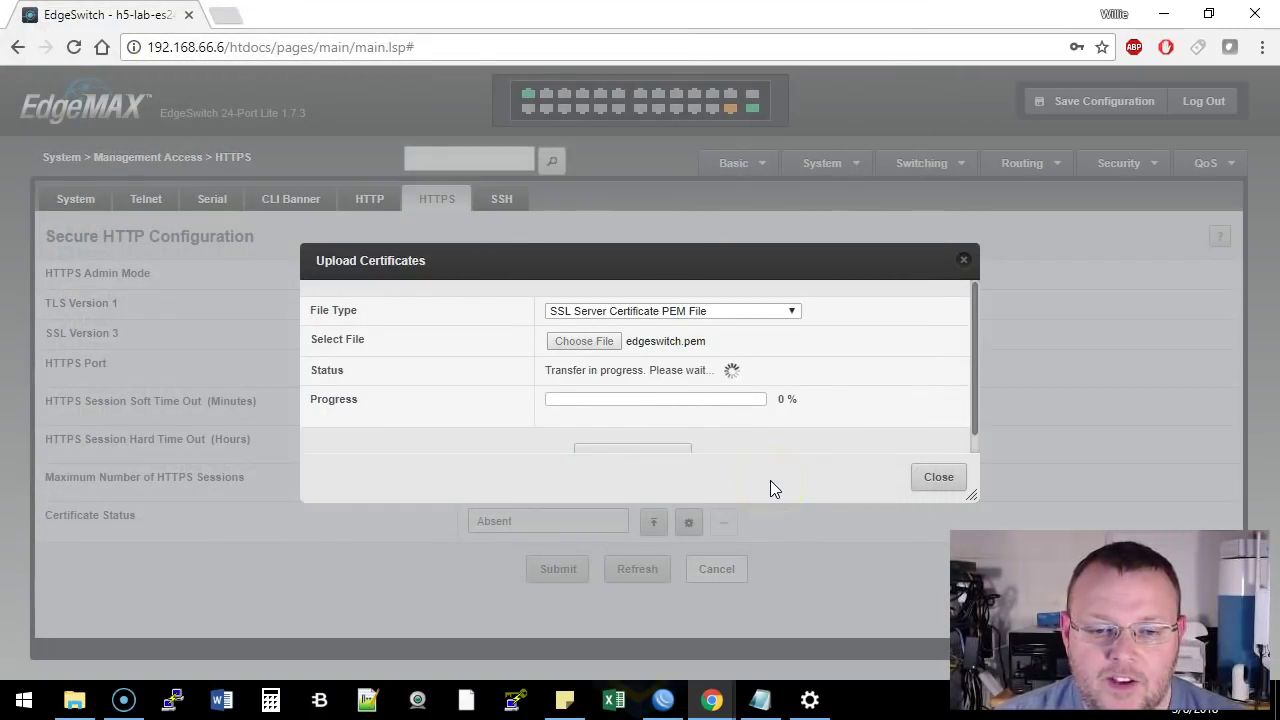
pyautogui.click(938, 479)
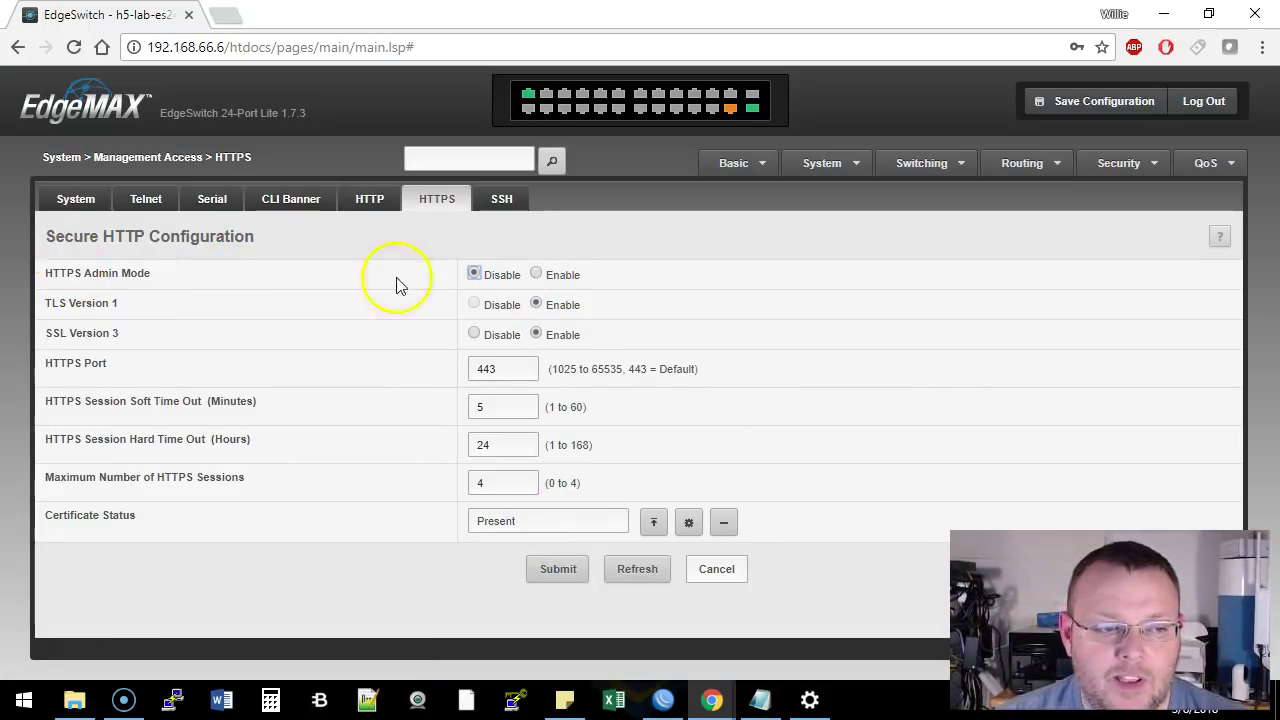
# - Set HTTPS Admin Mode to Enable on port 443, submit, and save the configuration
pyautogui.click(536, 275)
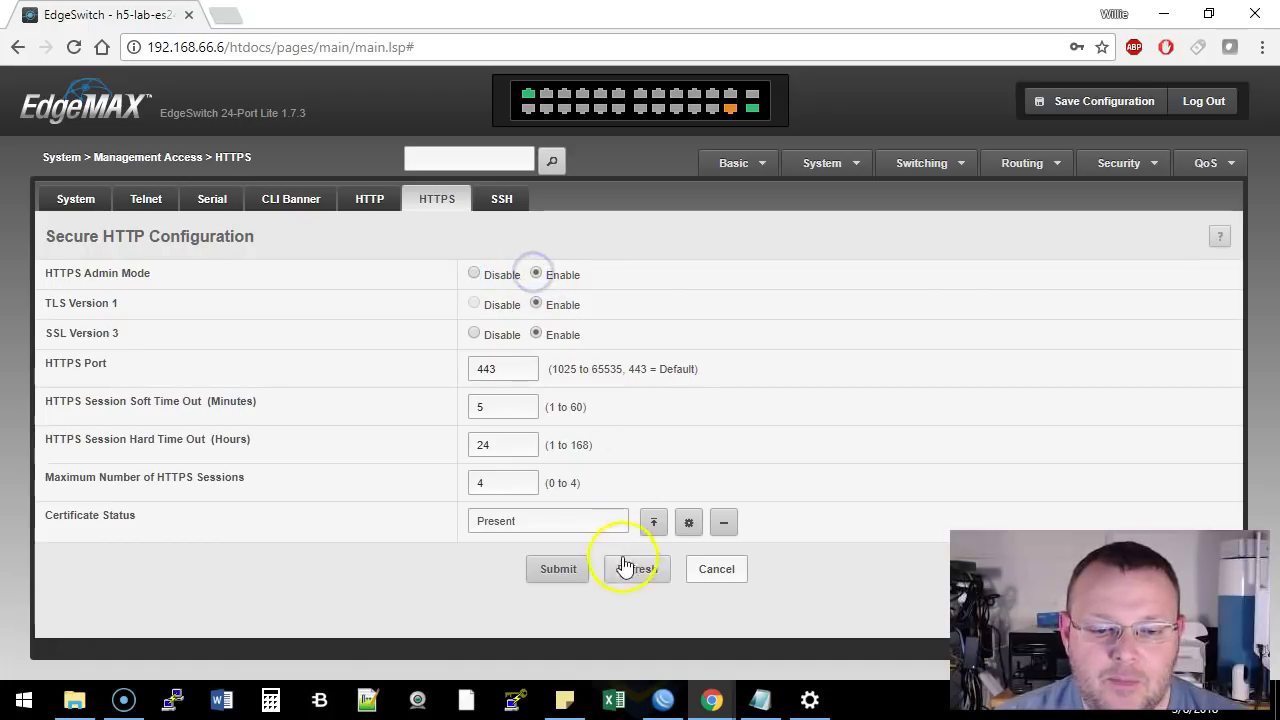
pyautogui.click(561, 574)
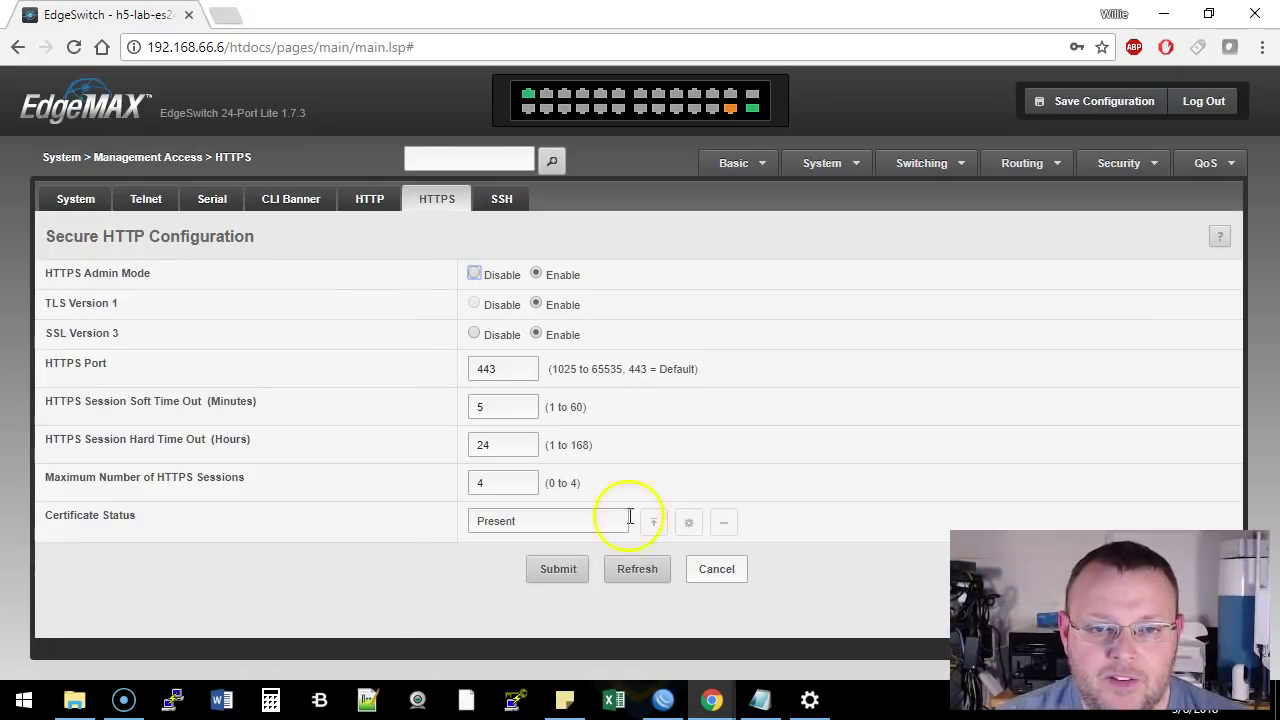
pyautogui.click(1073, 103)
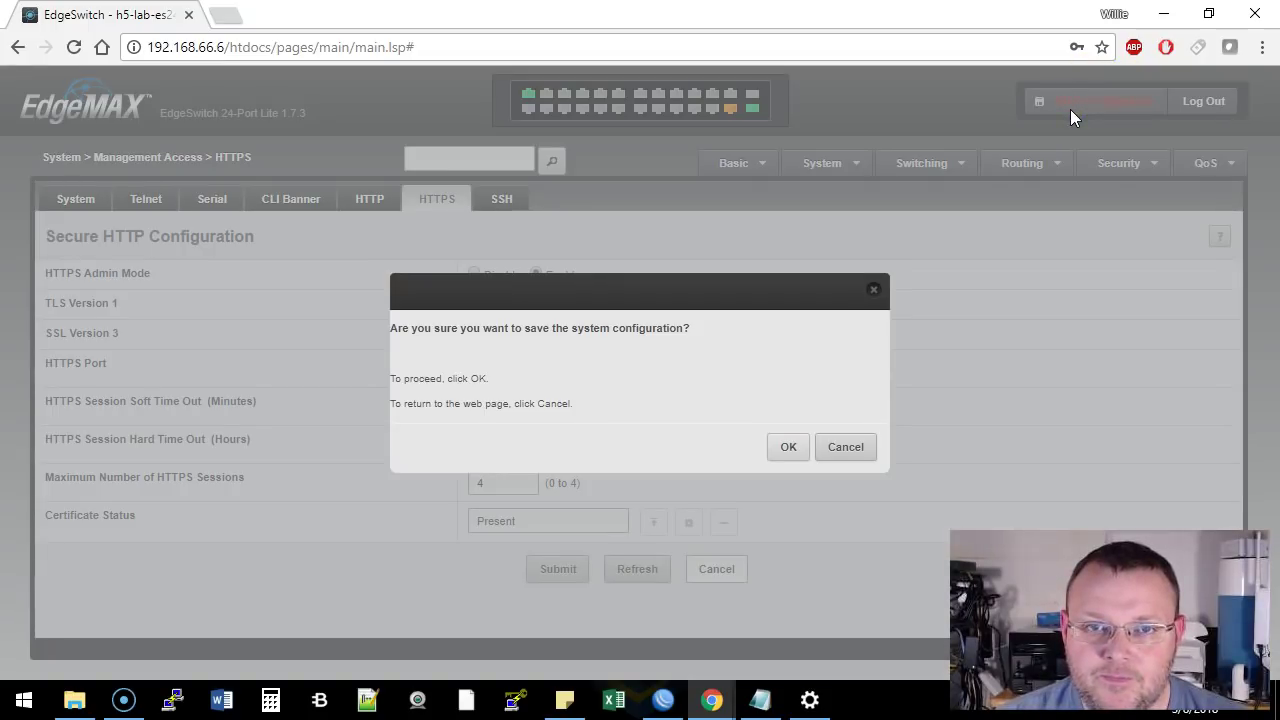
pyautogui.click(789, 449)
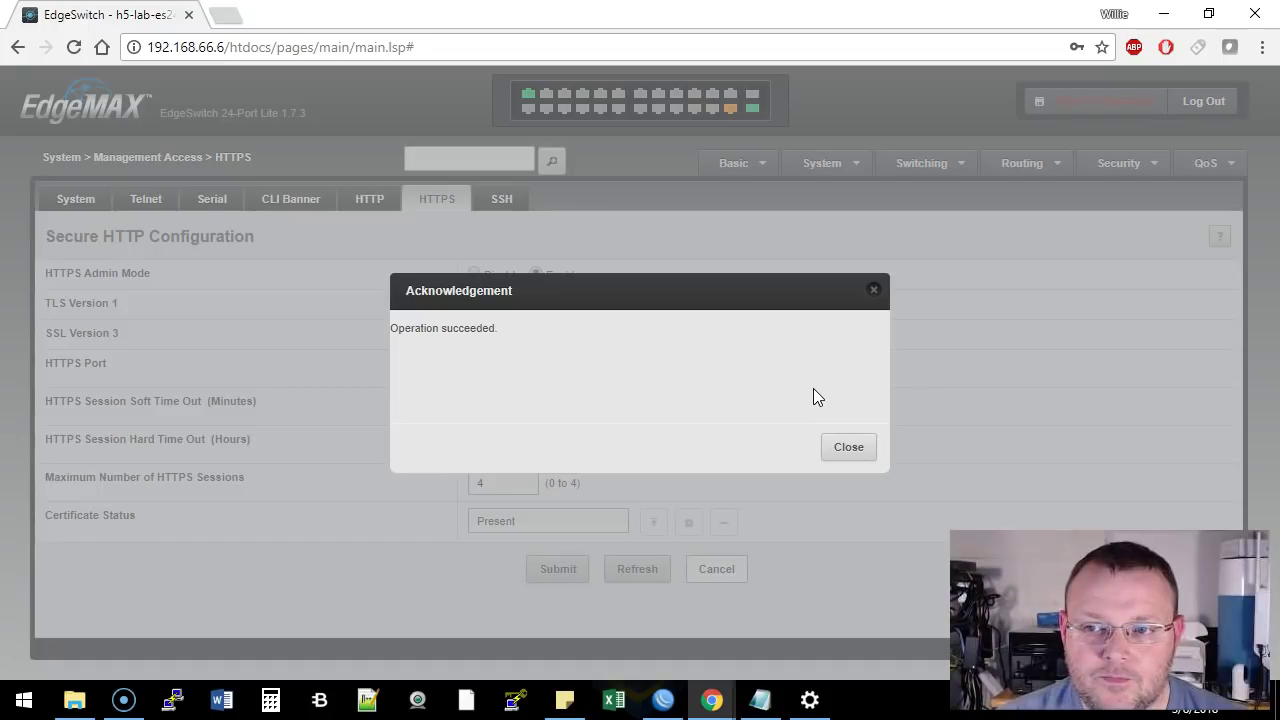
pyautogui.click(844, 449)
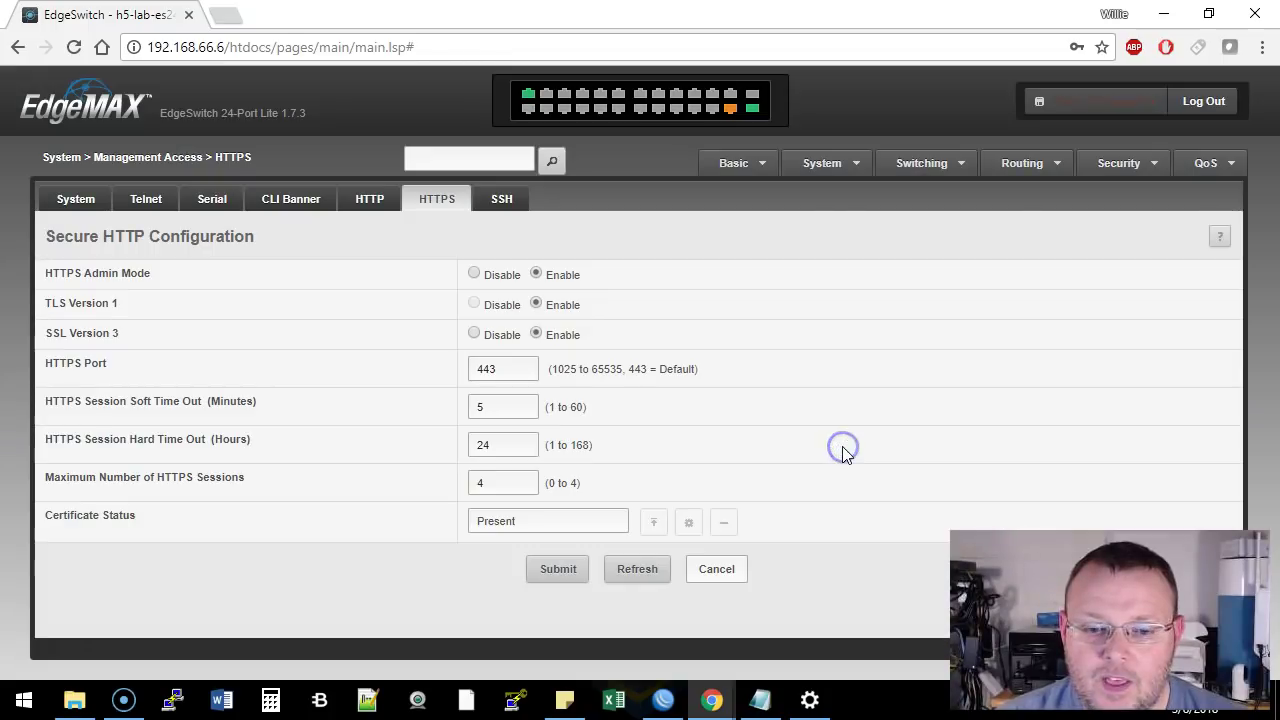
pyautogui.click(855, 447)
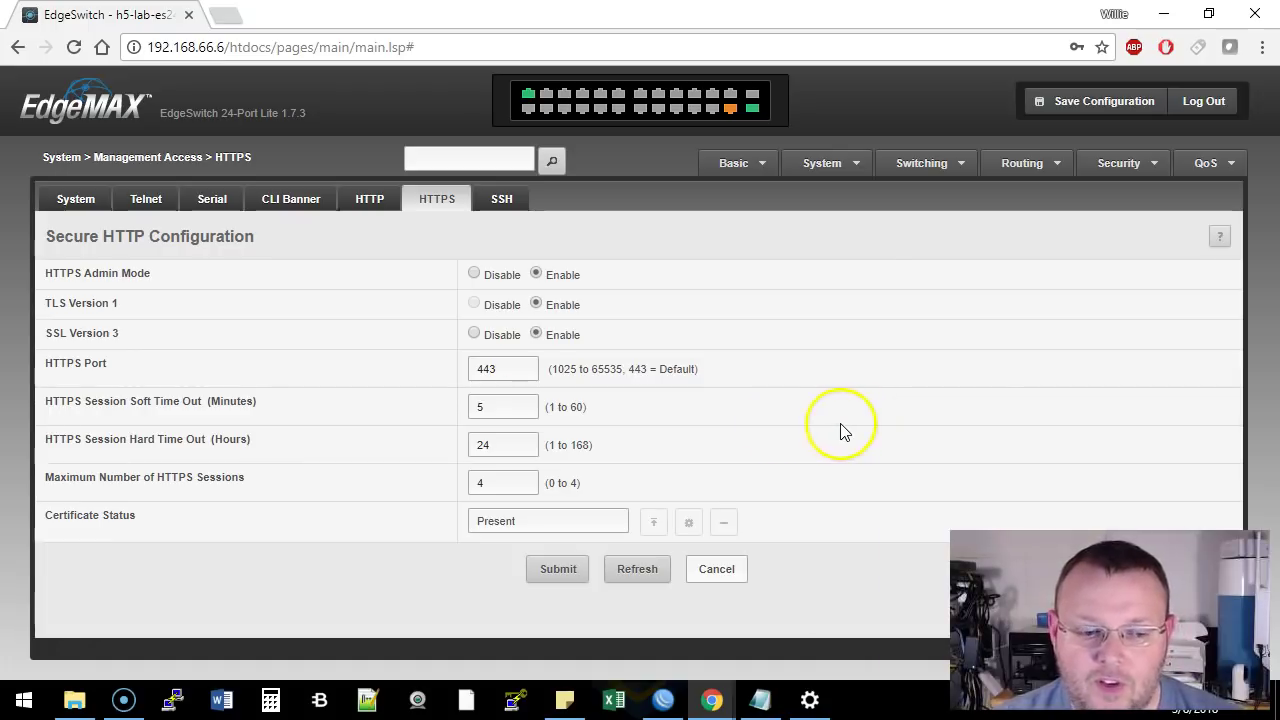
# - Log in to Webmin at 192.168.66.10:10000 with the username and password
pyautogui.click(688, 18)
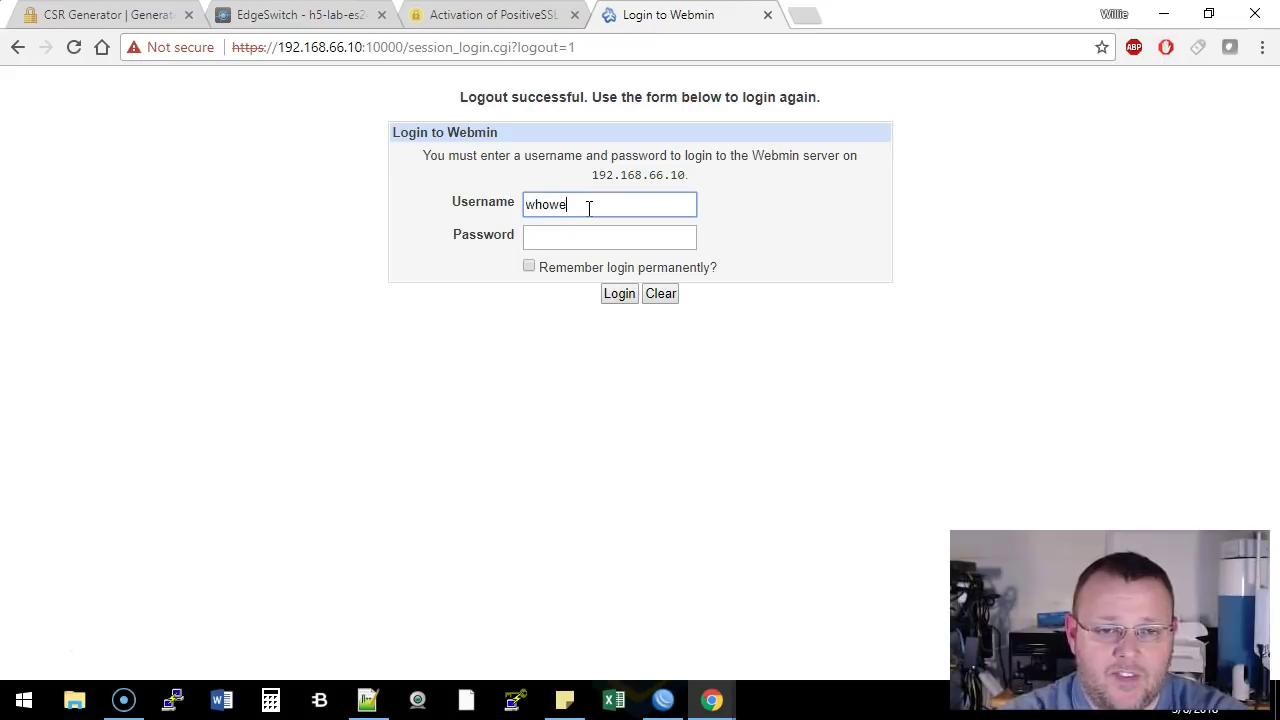
pyautogui.press('Tab')
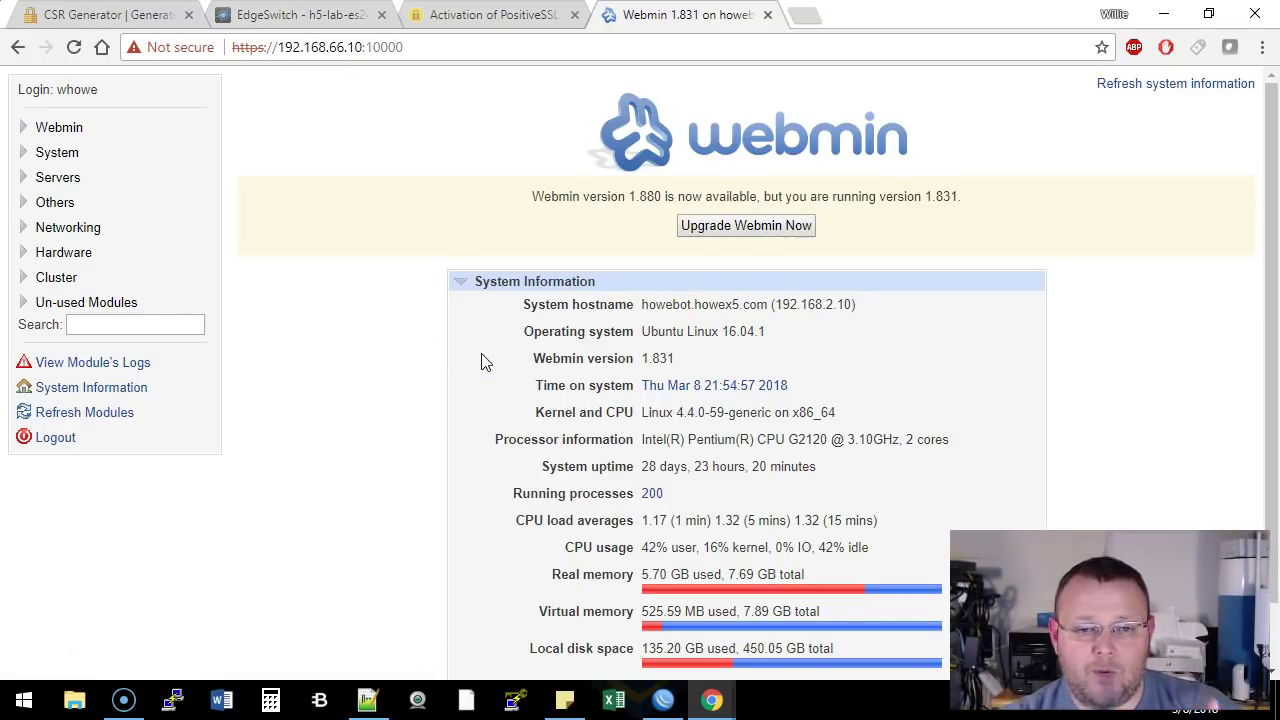
# - Open the address records of the howex5.com zone in BIND DNS Server
pyautogui.click(27, 180)
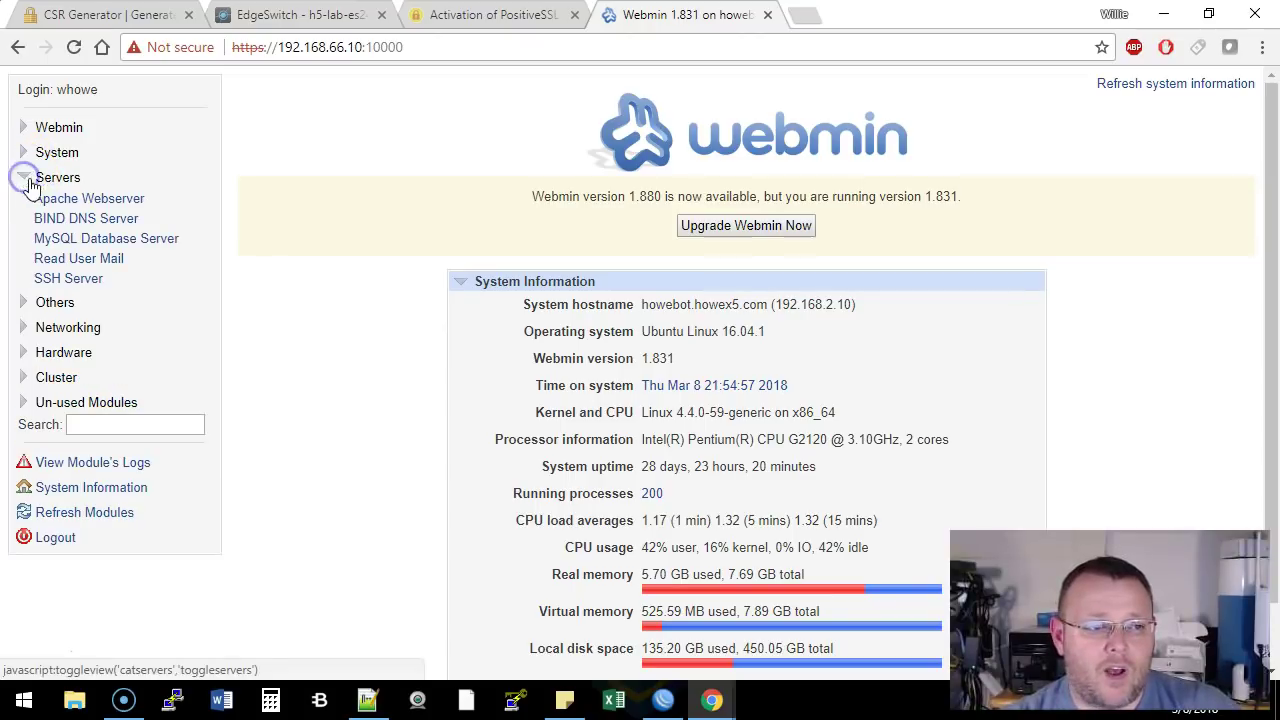
pyautogui.click(68, 216)
pyautogui.scroll(-2, 700, 470)
pyautogui.click(1165, 390)
pyautogui.scroll(-1, 560, 240)
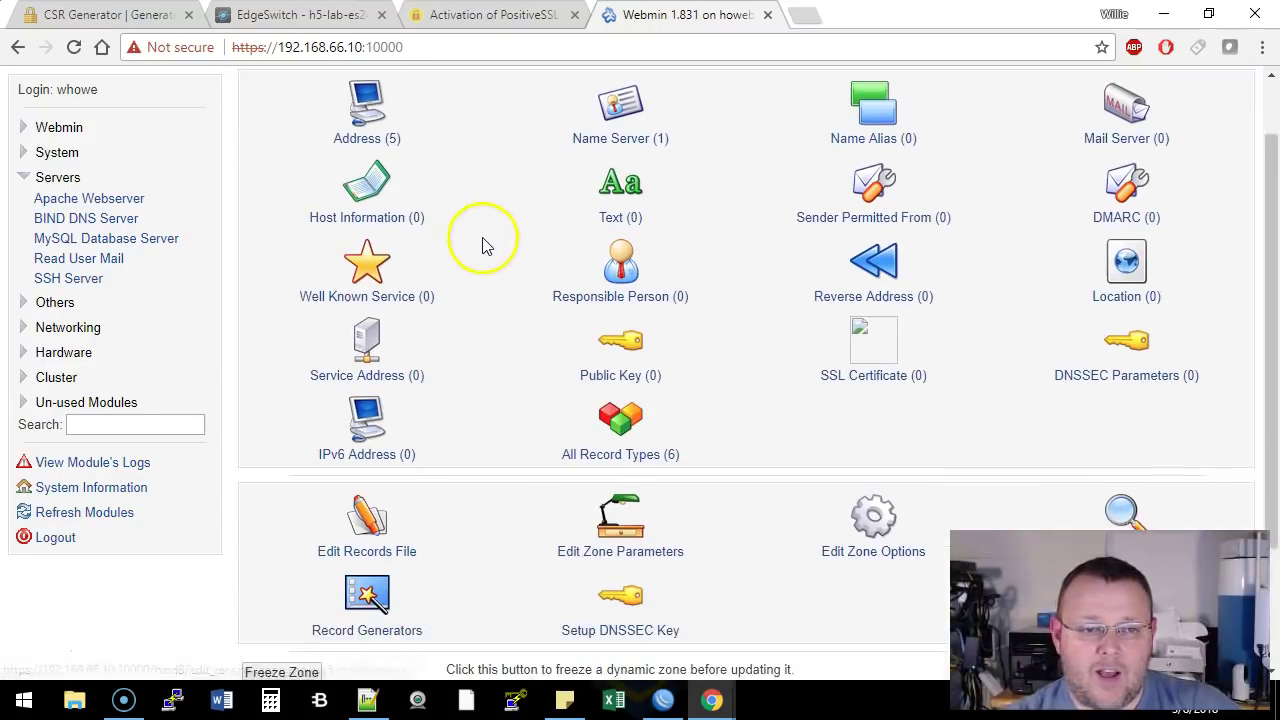
pyautogui.click(368, 118)
# - Create address record edgeswitch1 at 192.168.66.6 and apply the BIND configuration
pyautogui.click(409, 184)
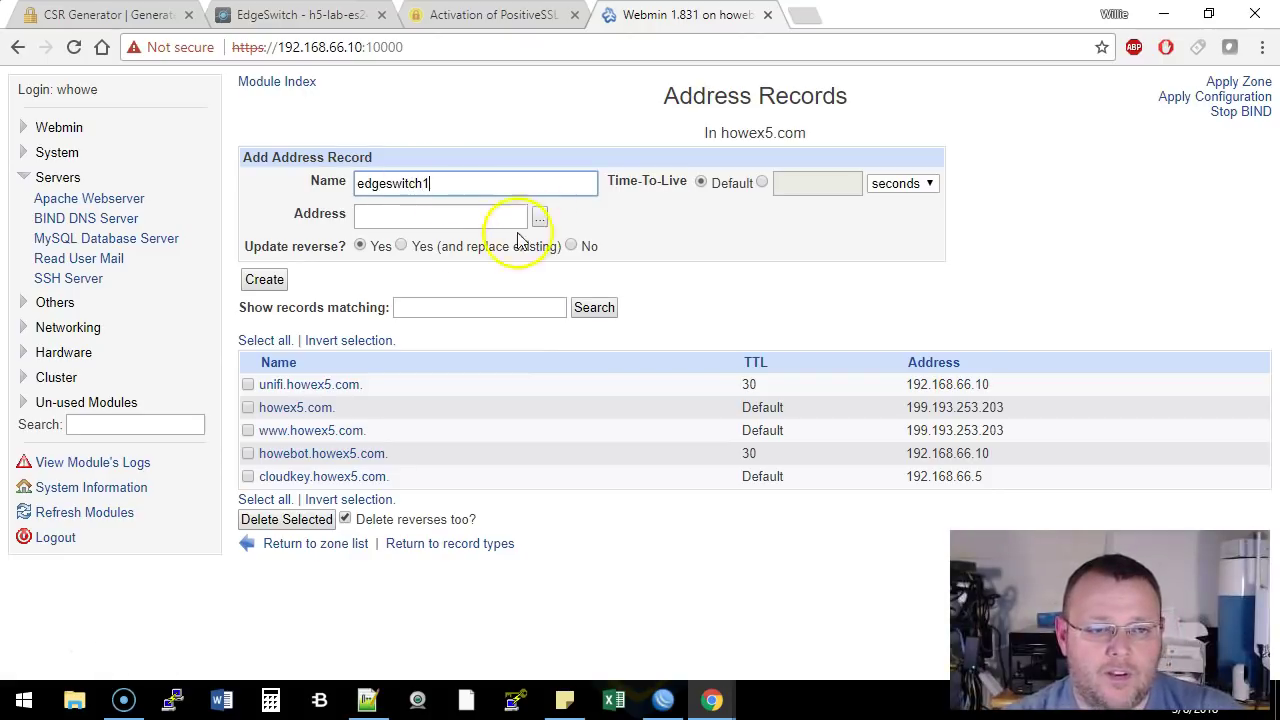
pyautogui.click(434, 217)
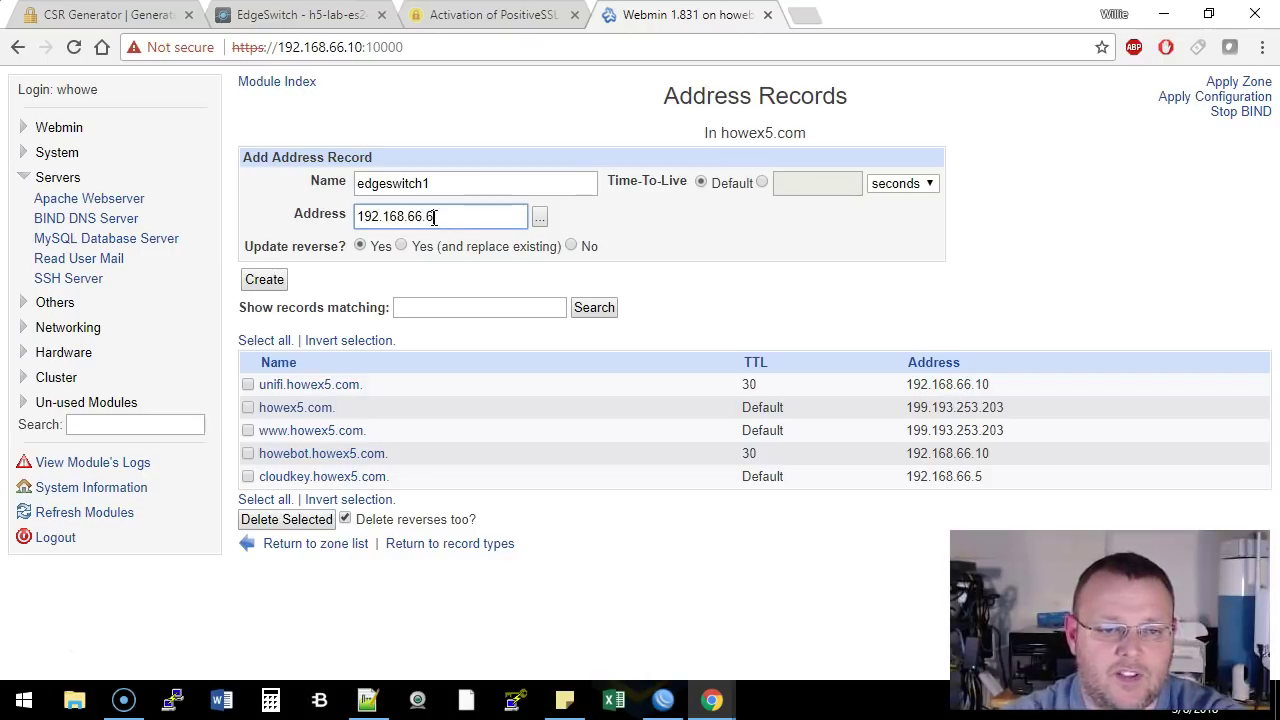
pyautogui.click(262, 280)
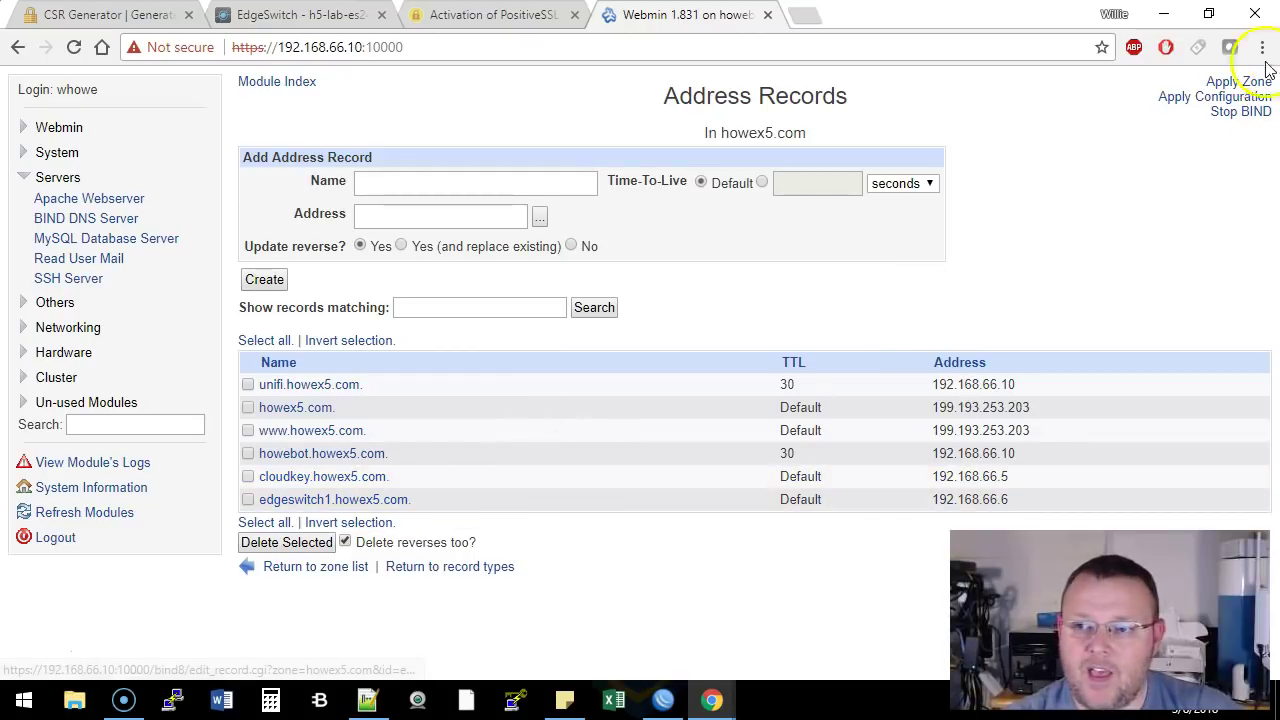
pyautogui.click(1183, 104)
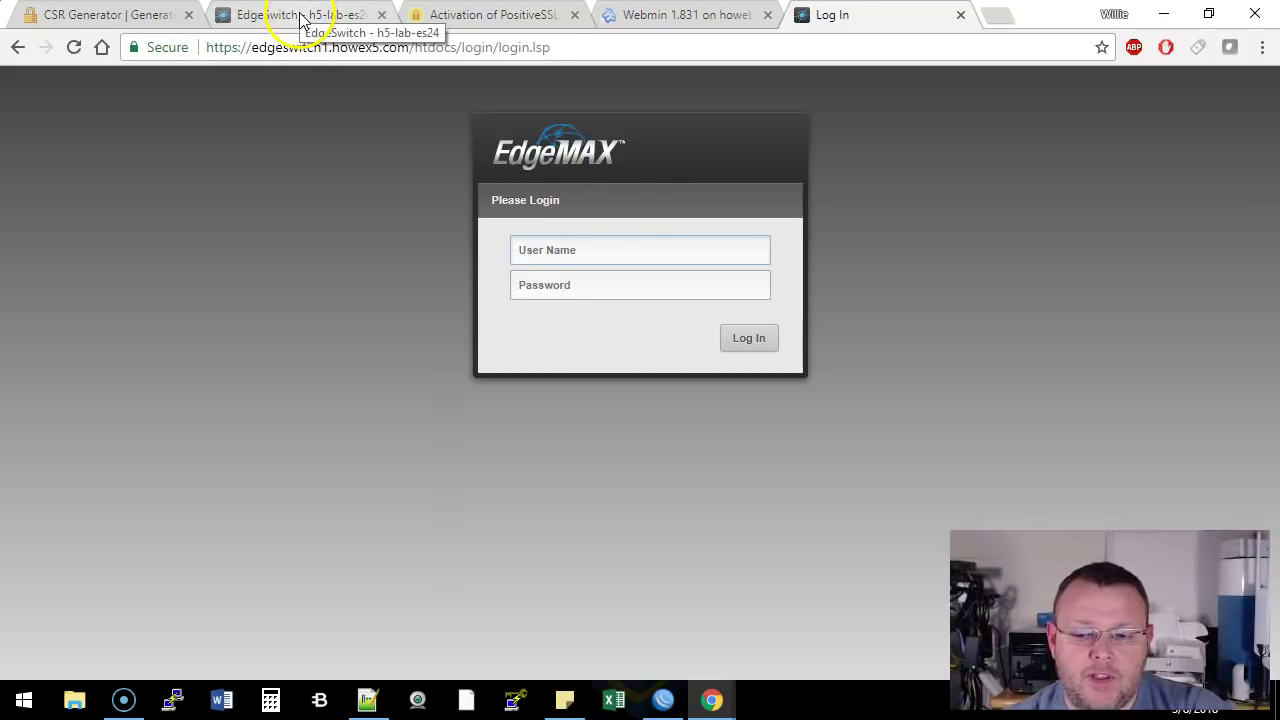
pyautogui.click(300, 17)
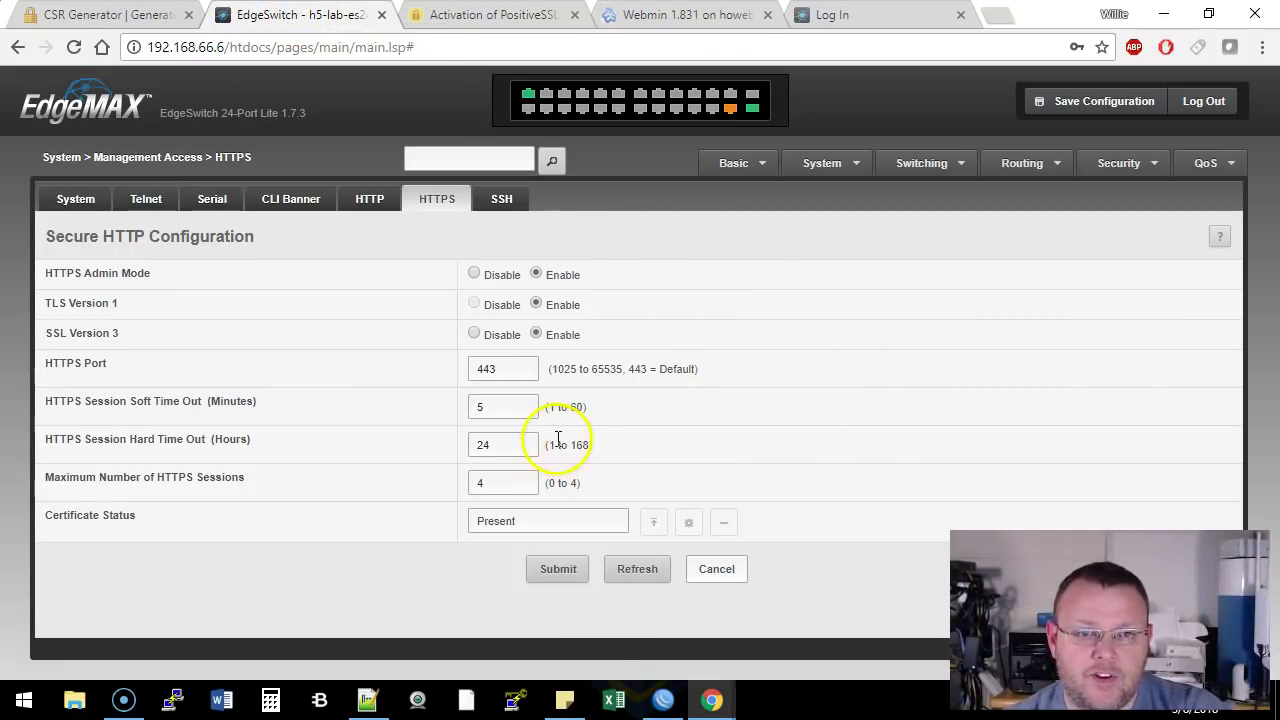
pyautogui.click(858, 16)
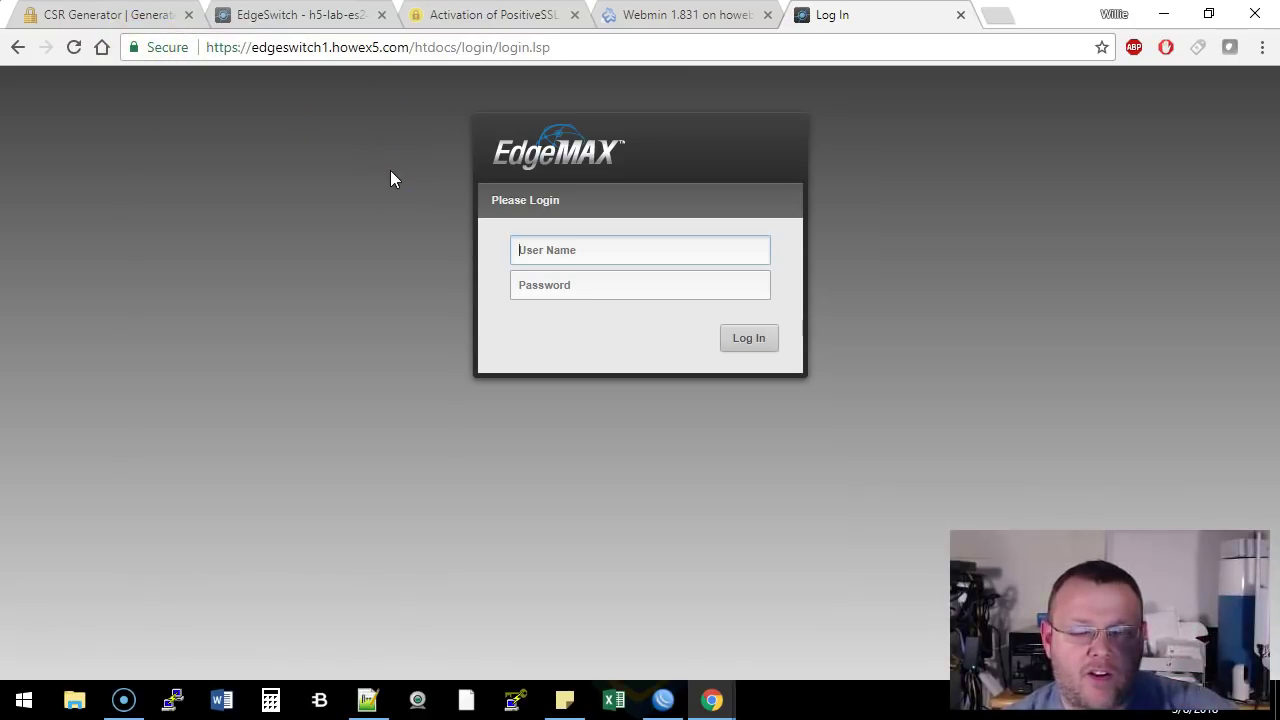
pyautogui.click(527, 277)
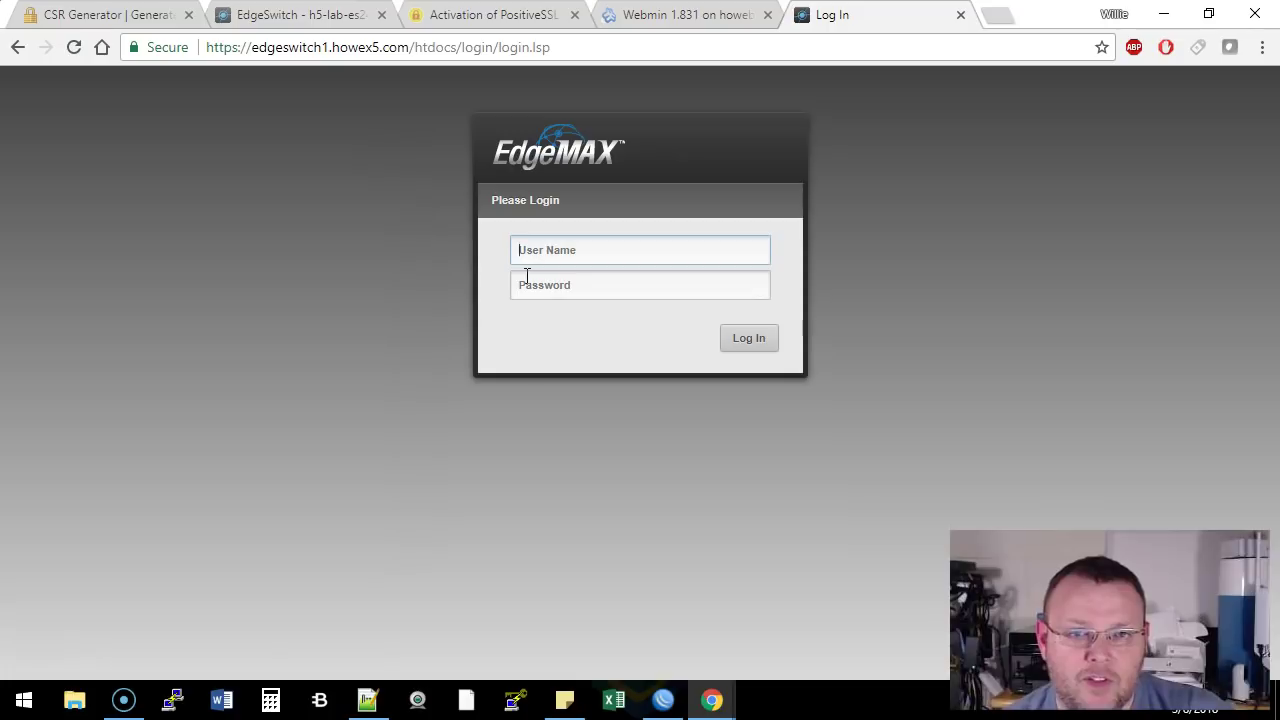